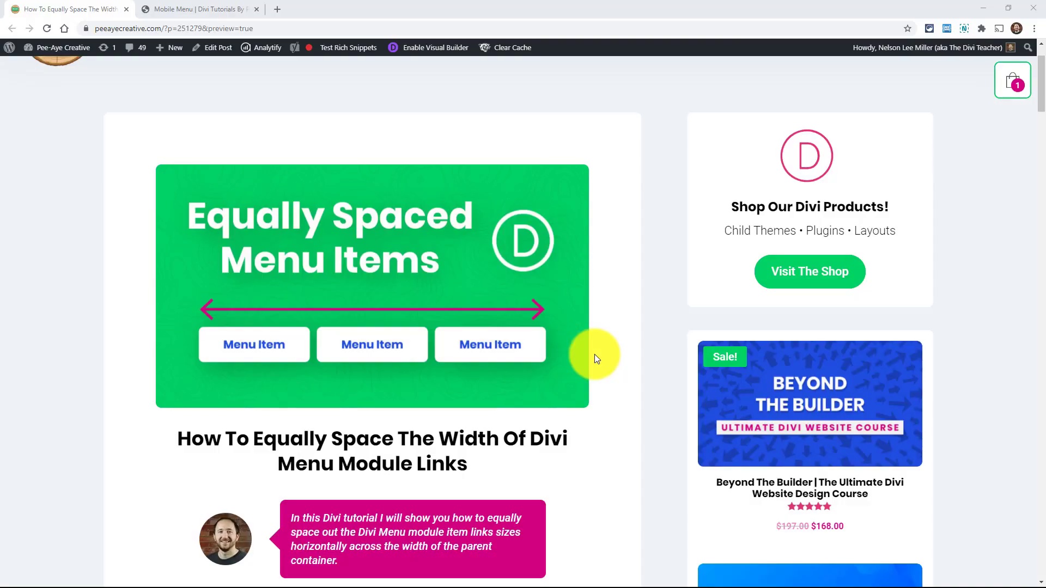
Scroll the tutorial to 'Add The Custom CSS Class' and select the class name pa-menu-without-logo
{"action": "scroll", "coordinate": [594, 354], "scroll_direction": "down", "scroll_amount": 6}
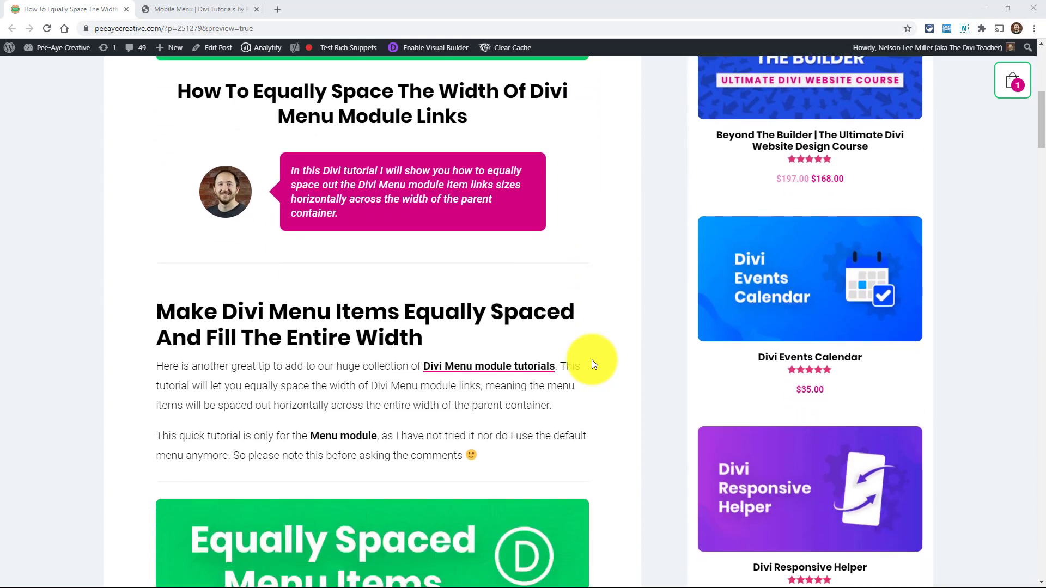
{"action": "scroll", "coordinate": [593, 364], "scroll_direction": "down", "scroll_amount": 1}
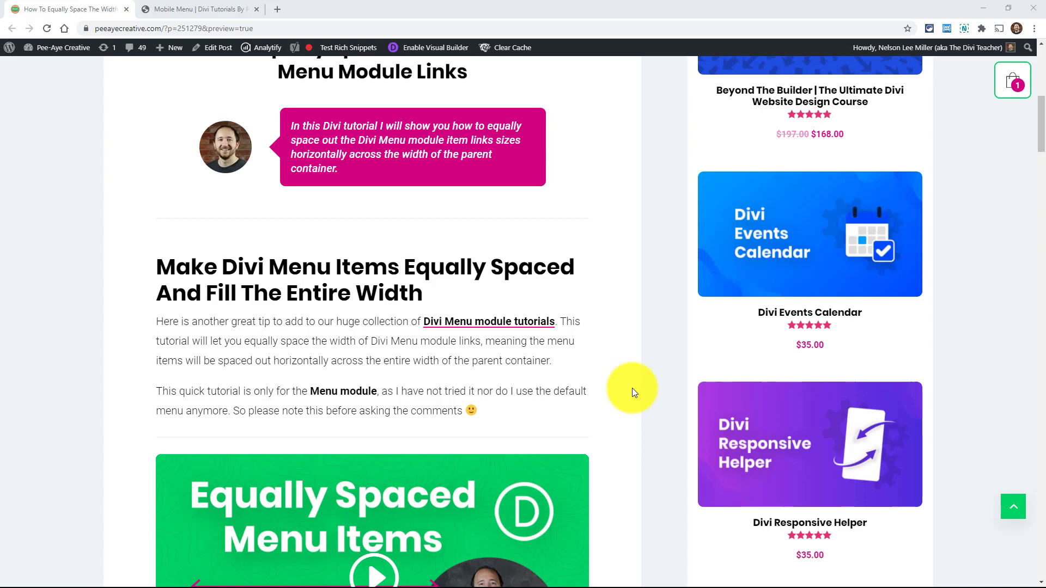
{"action": "scroll", "coordinate": [631, 388], "scroll_direction": "down", "scroll_amount": 9}
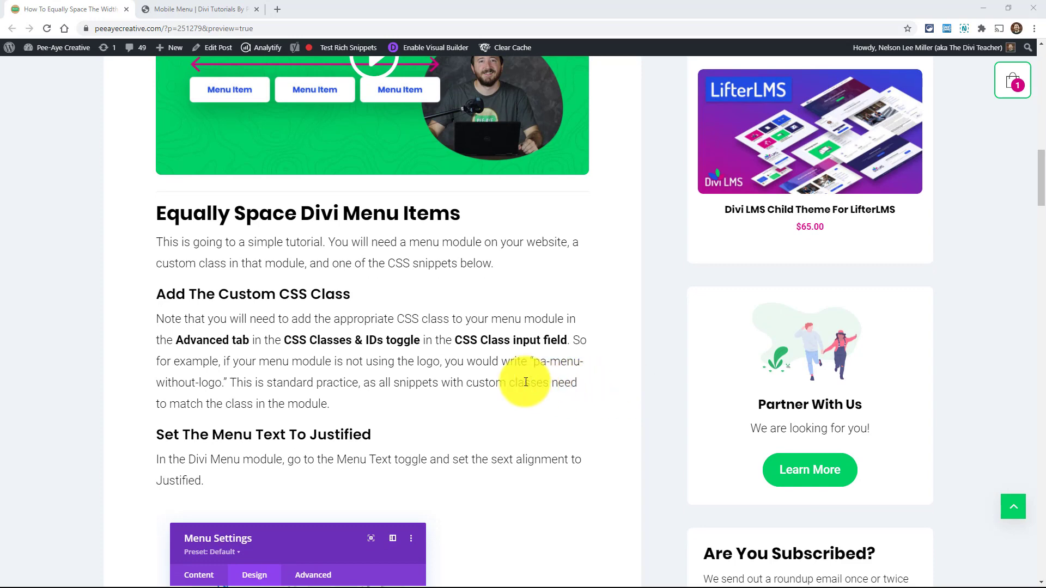
{"action": "scroll", "coordinate": [475, 371], "scroll_direction": "down", "scroll_amount": 15}
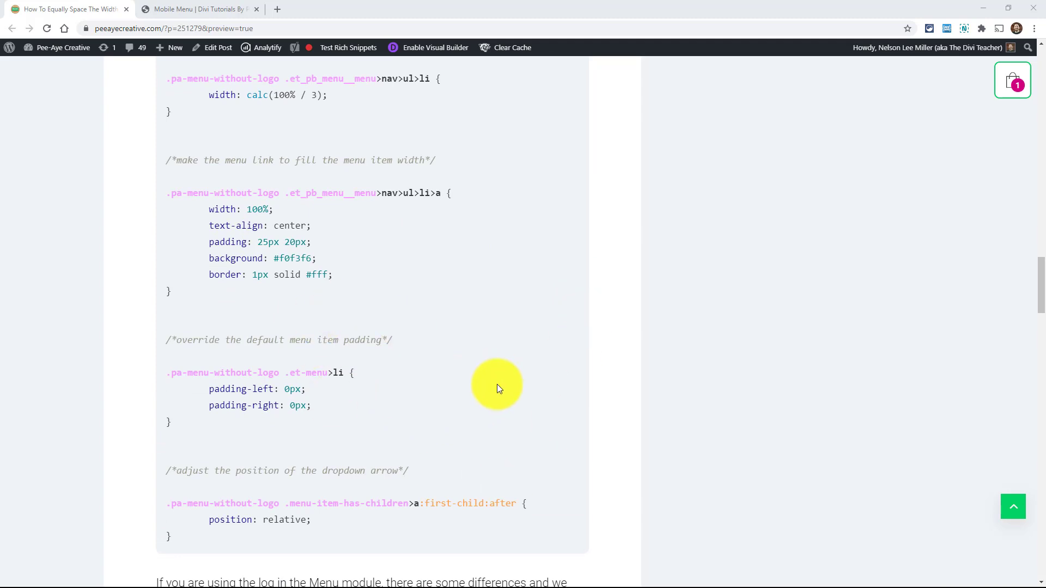
{"action": "scroll", "coordinate": [496, 385], "scroll_direction": "up", "scroll_amount": 12}
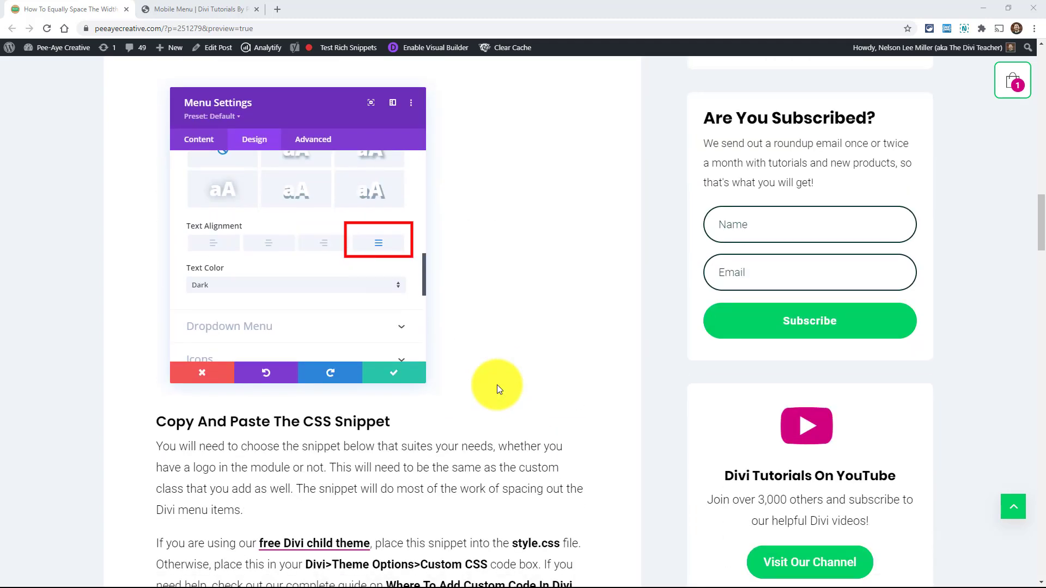
{"action": "scroll", "coordinate": [497, 384], "scroll_direction": "up", "scroll_amount": 8}
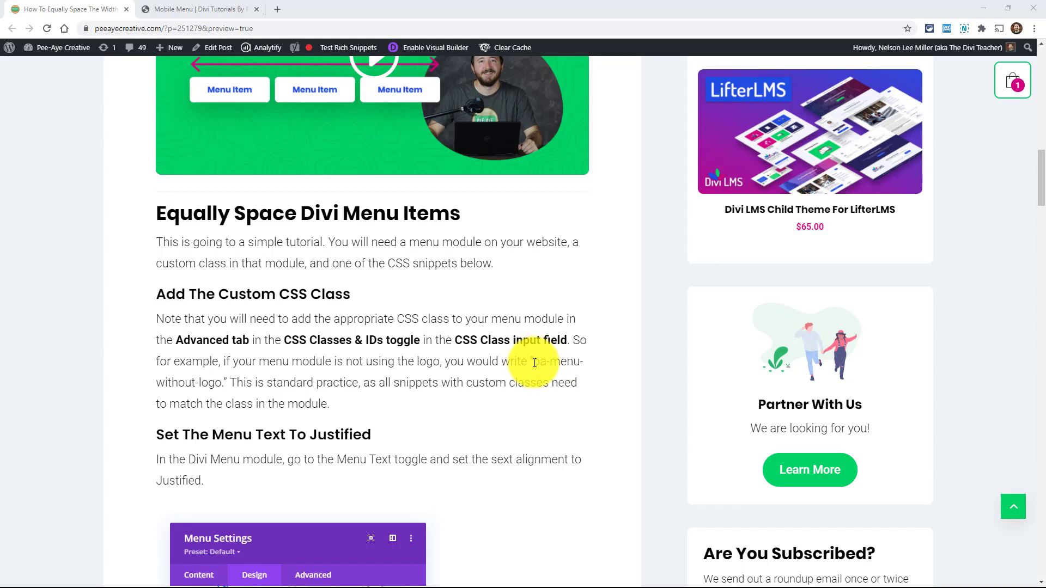
{"action": "left_click_drag", "start_coordinate": [533, 362], "coordinate": [217, 383]}
{"action": "key", "text": "ctrl+c"}
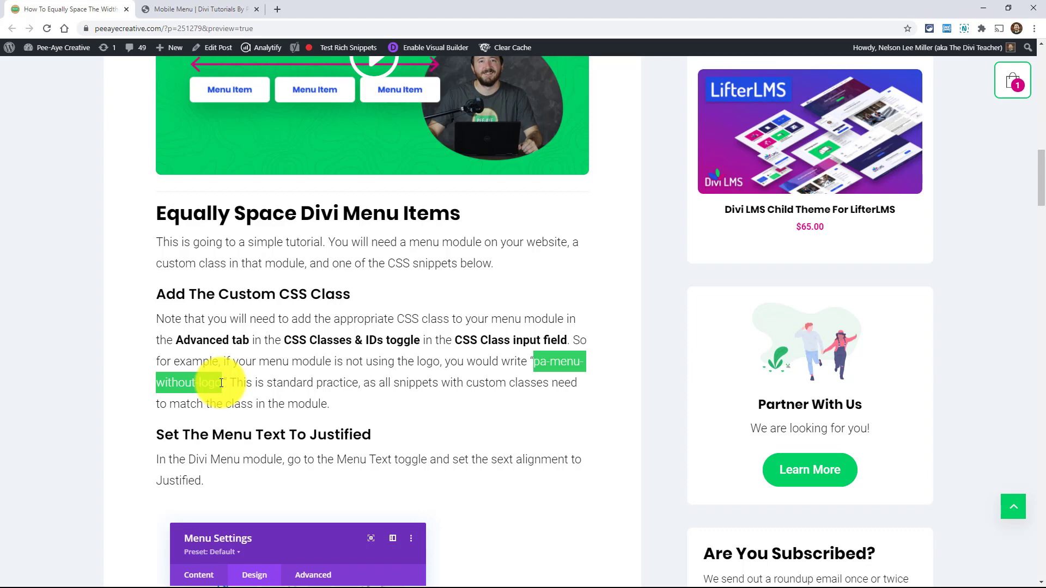
Paste pa-menu-without-logo into the logo-less menu module's CSS Class field and save it
{"action": "left_click", "coordinate": [184, 4]}
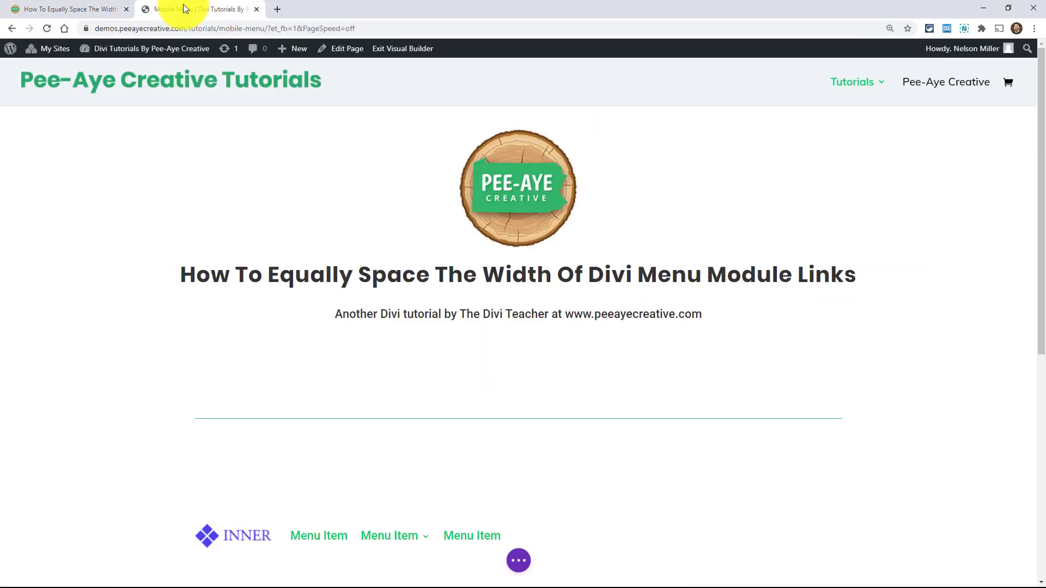
{"action": "scroll", "coordinate": [479, 350], "scroll_direction": "down", "scroll_amount": 4}
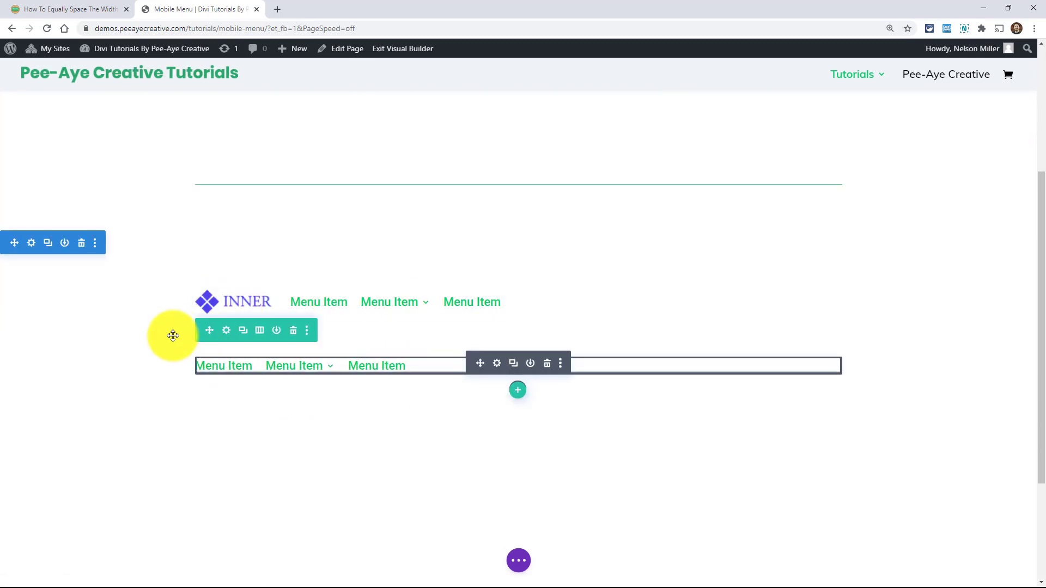
{"action": "left_click", "coordinate": [496, 369]}
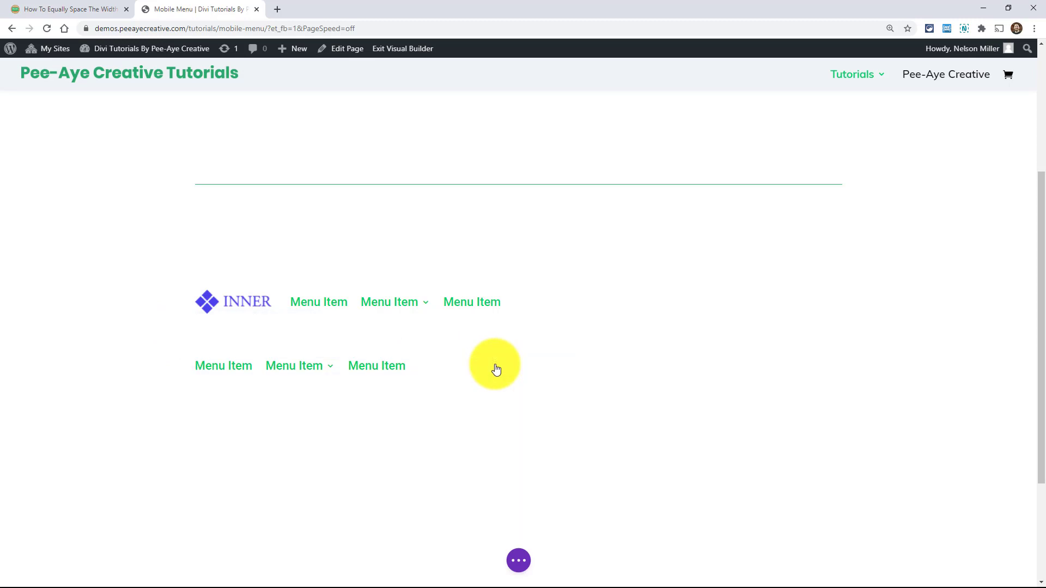
{"action": "left_click", "coordinate": [784, 205]}
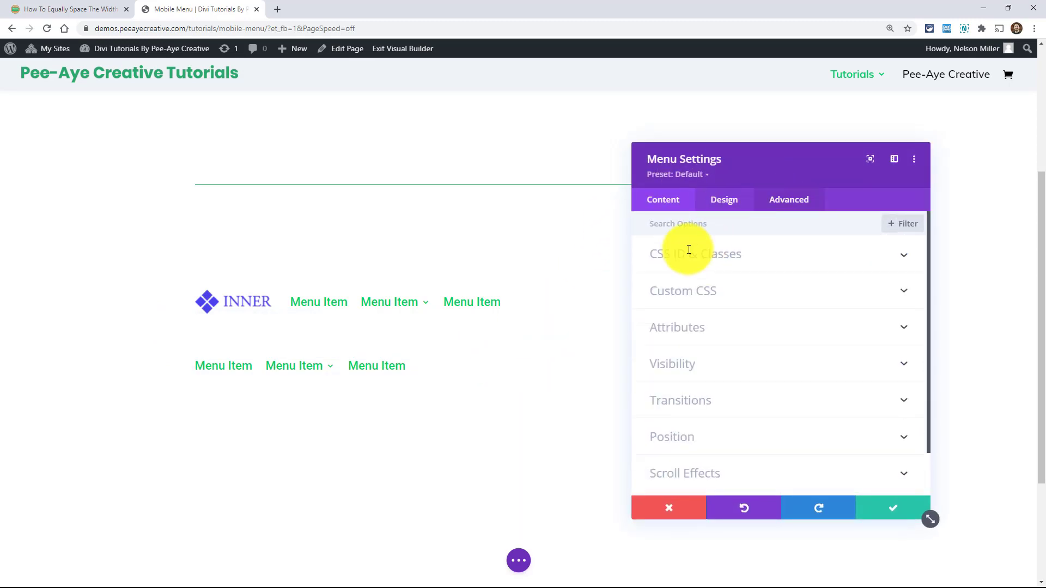
{"action": "left_click", "coordinate": [667, 256]}
{"action": "left_click", "coordinate": [671, 342]}
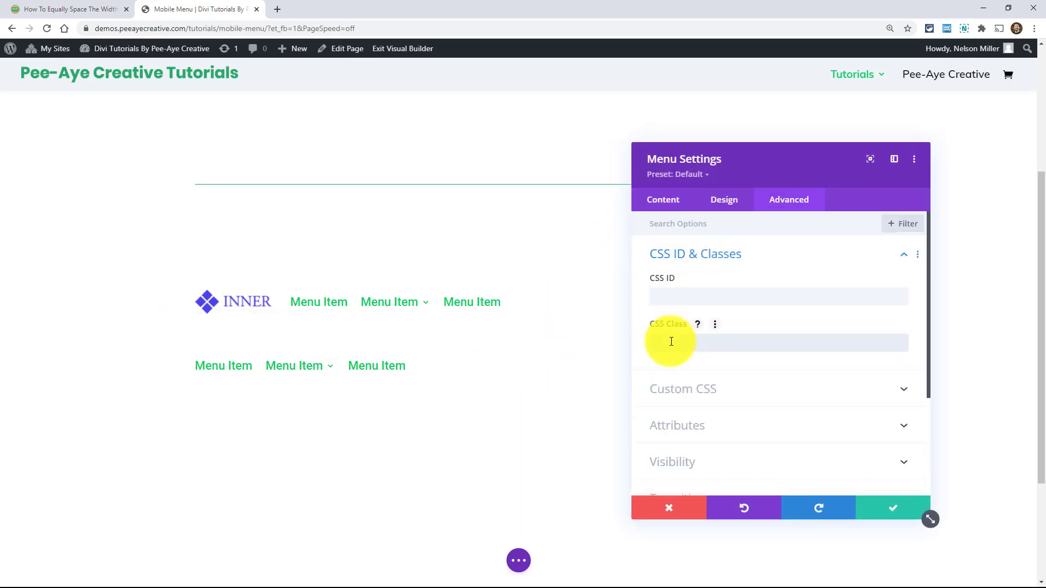
{"action": "key", "text": "ctrl+v"}
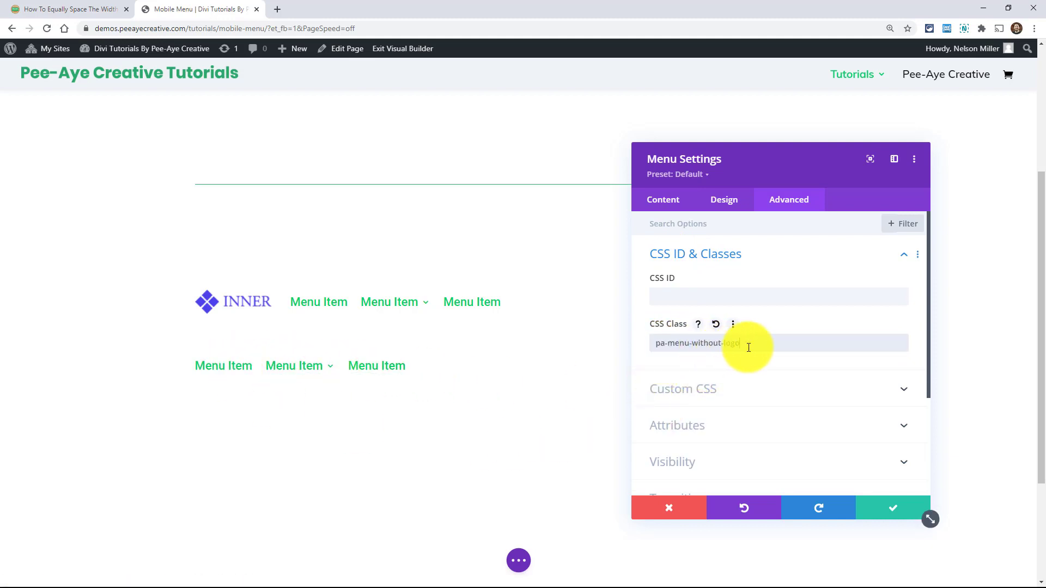
{"action": "left_click", "coordinate": [885, 507]}
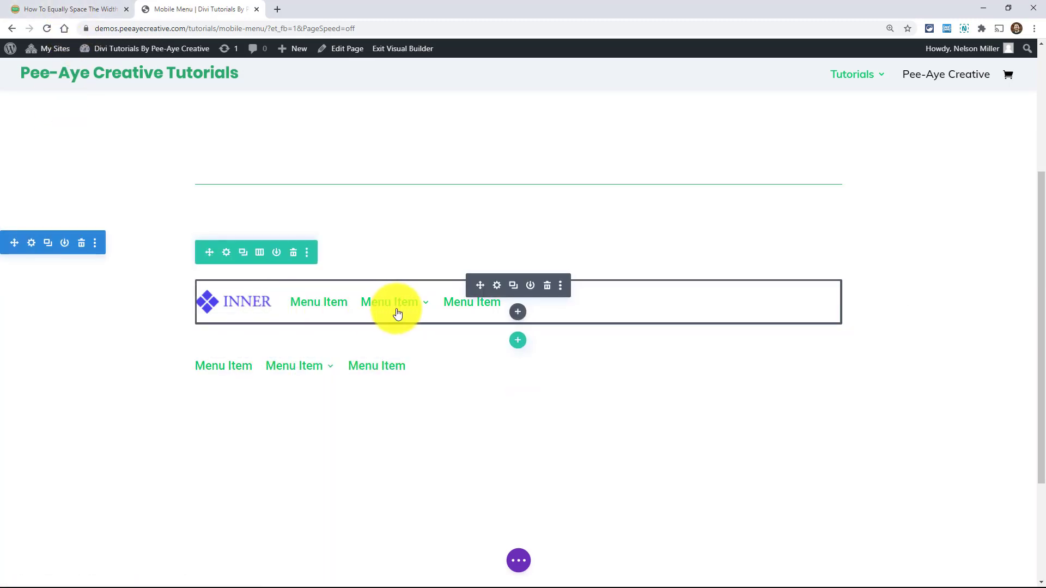
Check the logo setting of both menu modules, confirming the second one has no logo image
{"action": "left_click", "coordinate": [496, 284]}
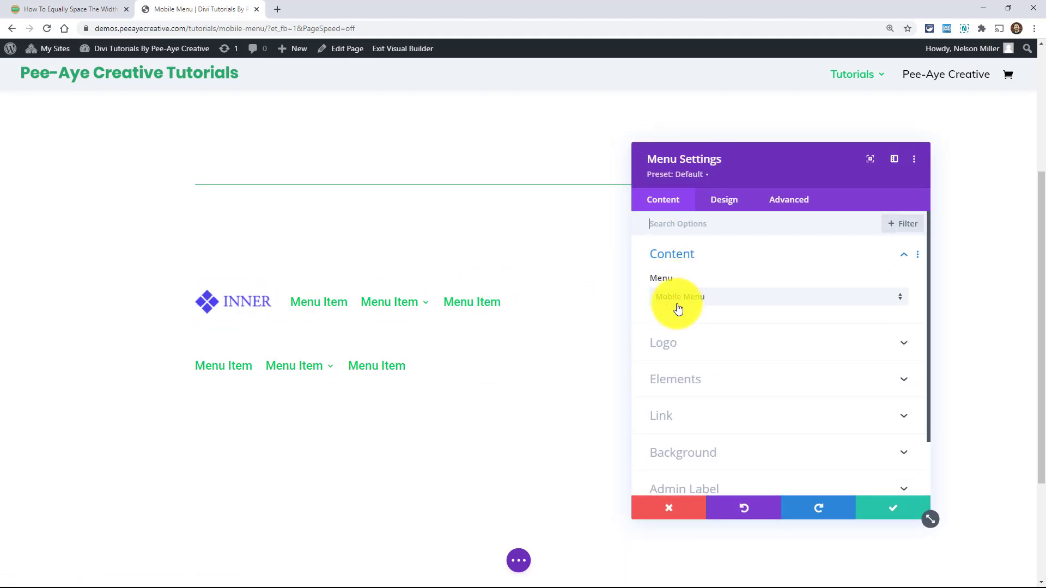
{"action": "left_click", "coordinate": [706, 347]}
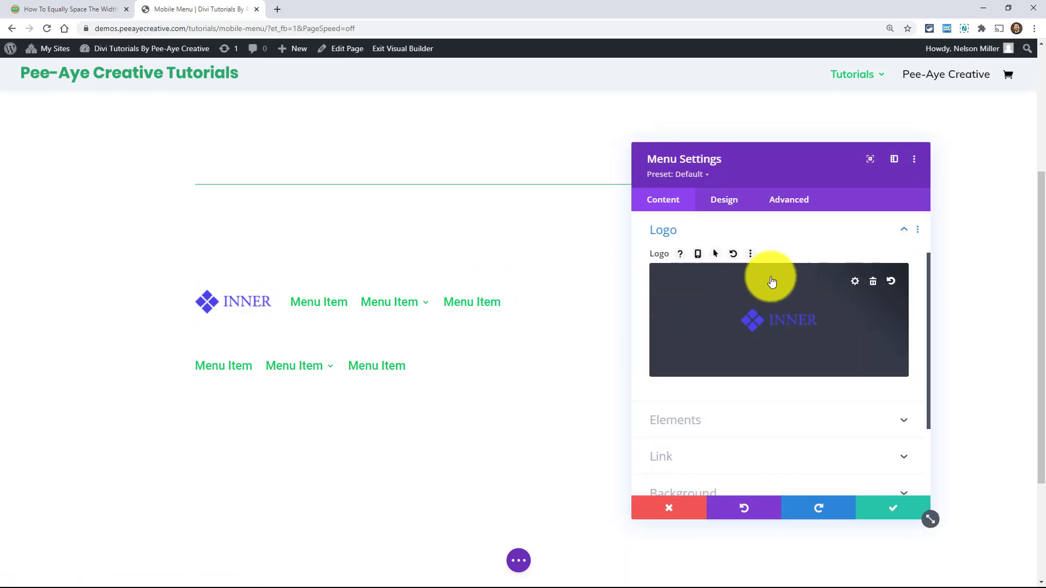
{"action": "left_click", "coordinate": [878, 508]}
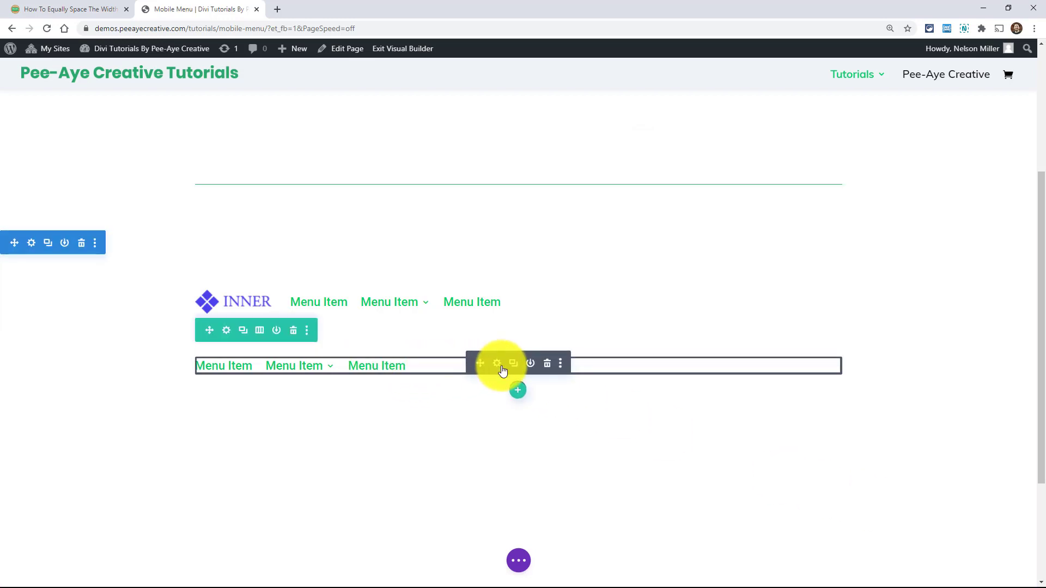
{"action": "left_click", "coordinate": [502, 371]}
{"action": "left_click", "coordinate": [679, 352]}
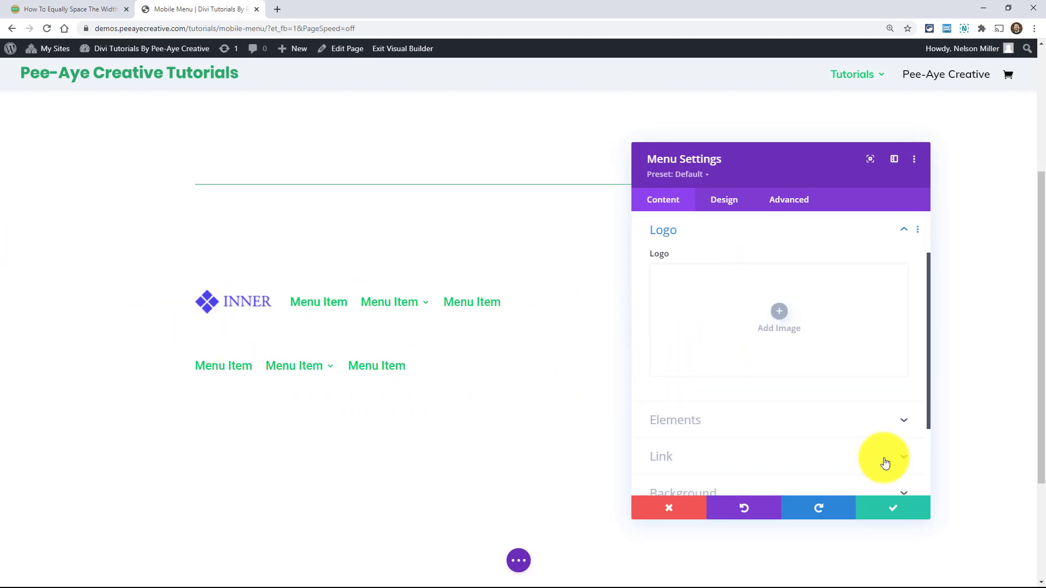
{"action": "left_click", "coordinate": [888, 517]}
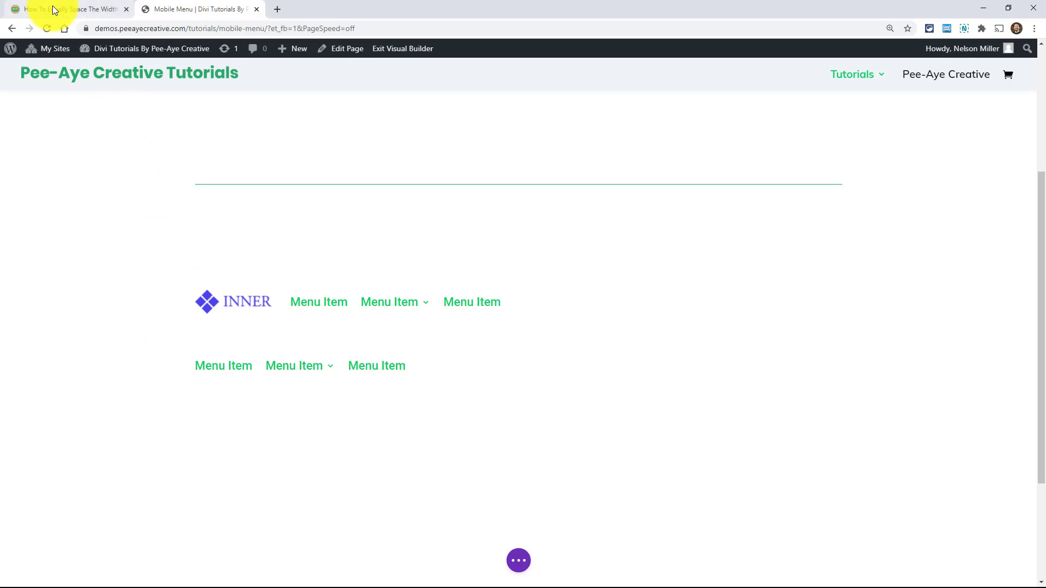
{"action": "left_click", "coordinate": [61, 11]}
{"action": "left_click", "coordinate": [350, 361]}
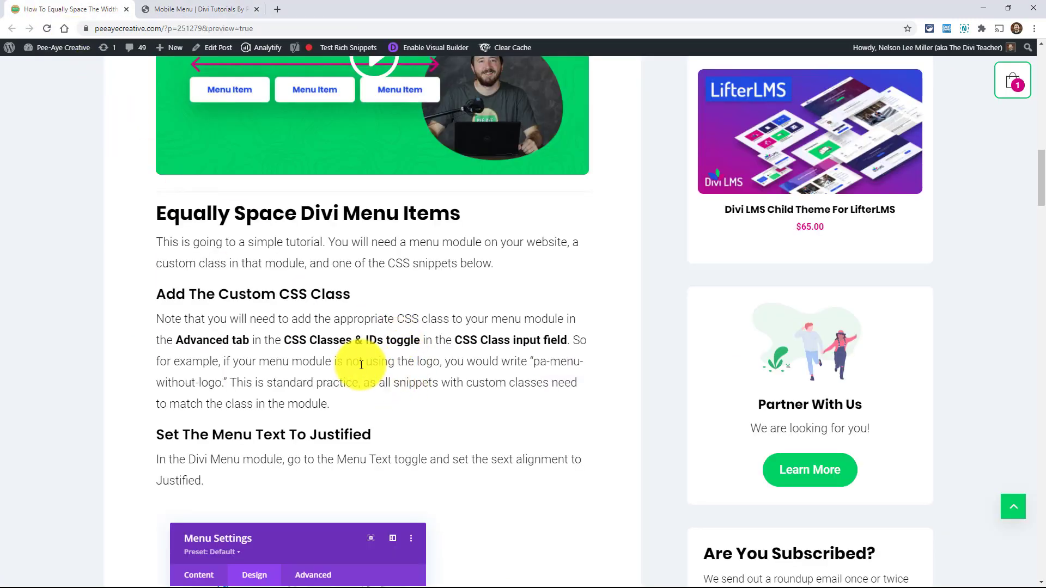
{"action": "scroll", "coordinate": [212, 338], "scroll_direction": "down", "scroll_amount": 5}
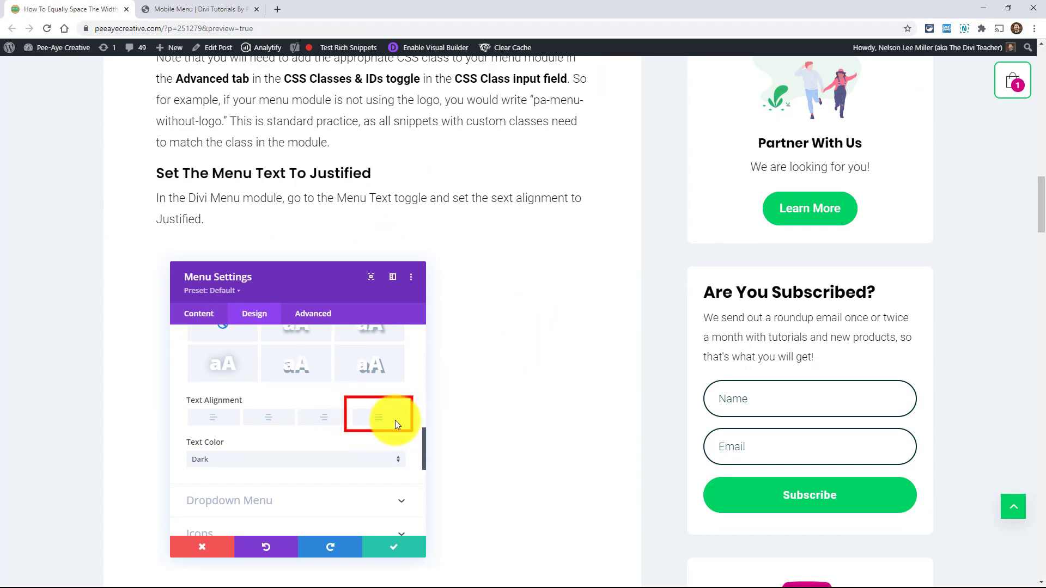
{"action": "left_click", "coordinate": [181, 11]}
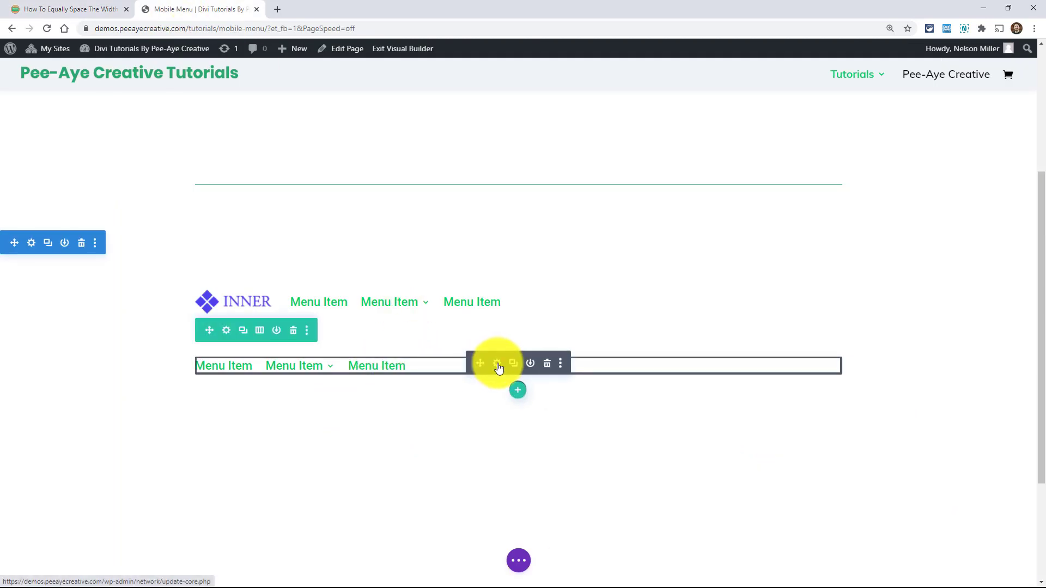
Set the logo-less menu module's Menu Text alignment to Justified and save the module
{"action": "left_click", "coordinate": [498, 365]}
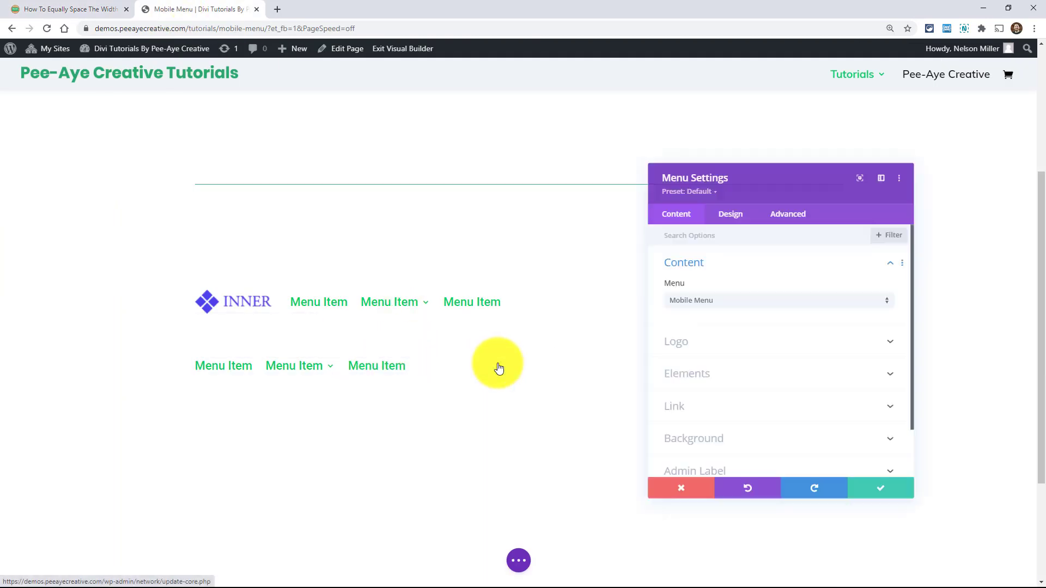
{"action": "left_click", "coordinate": [720, 205]}
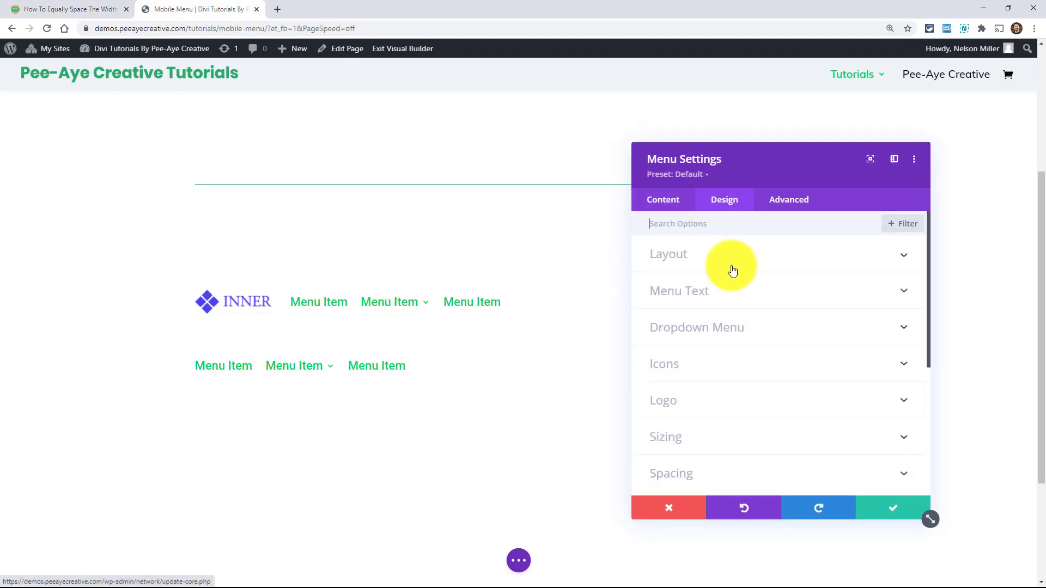
{"action": "left_click", "coordinate": [677, 294]}
{"action": "scroll", "coordinate": [699, 311], "scroll_direction": "down", "scroll_amount": 6}
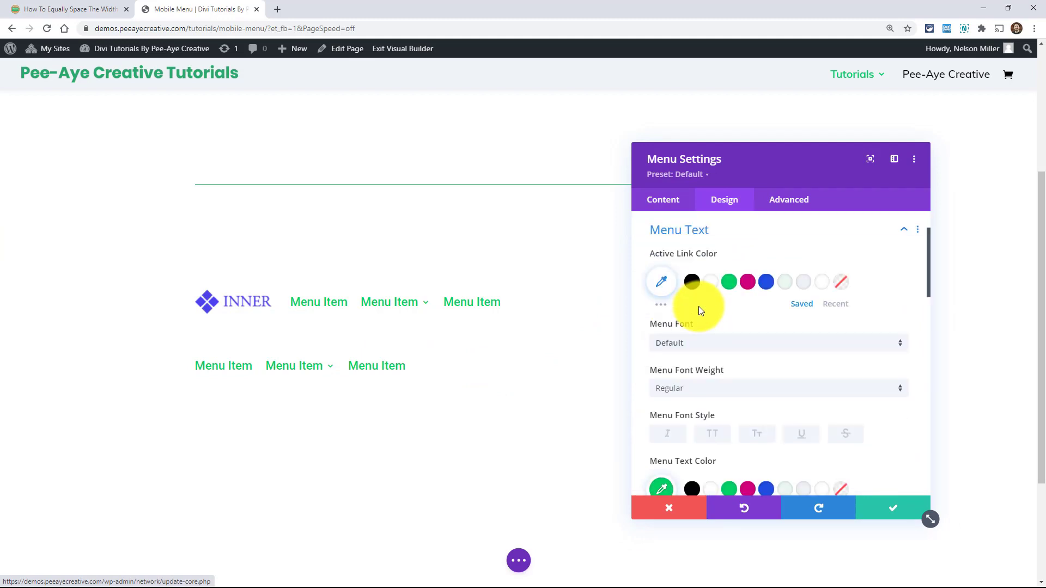
{"action": "scroll", "coordinate": [701, 331], "scroll_direction": "down", "scroll_amount": 4}
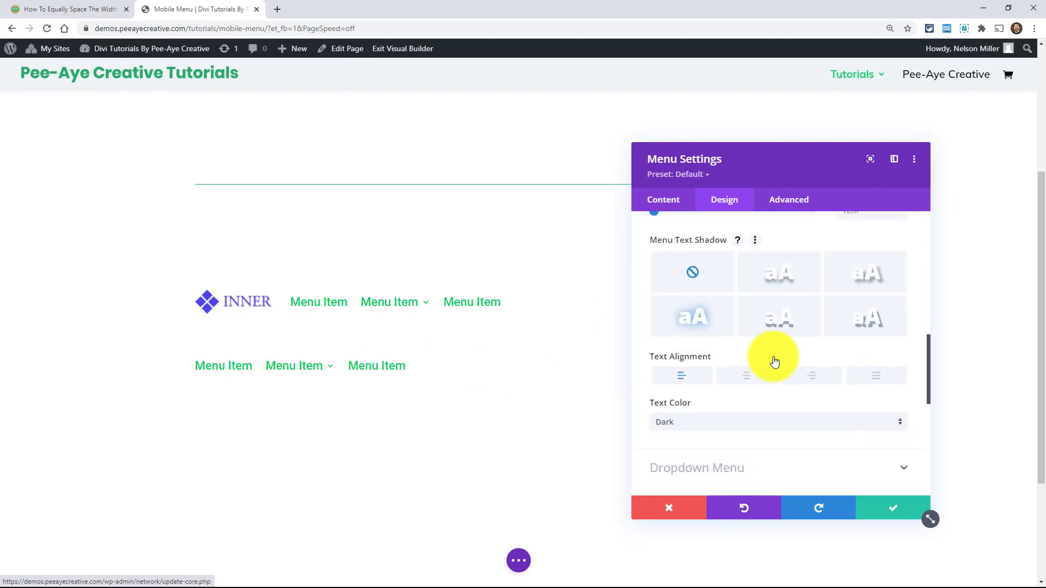
{"action": "left_click", "coordinate": [860, 379]}
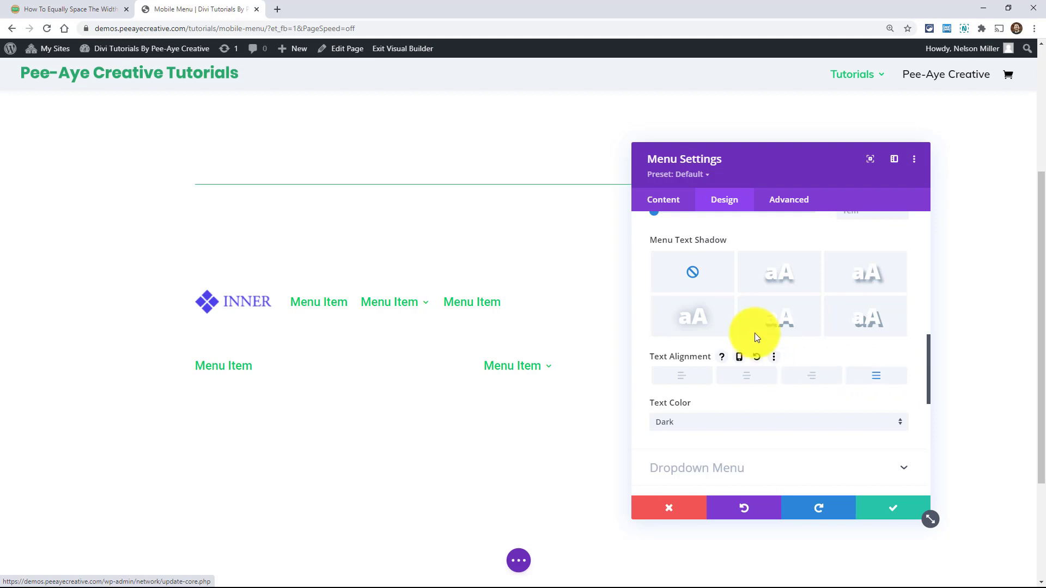
{"action": "left_click_drag", "start_coordinate": [757, 196], "coordinate": [826, 471]}
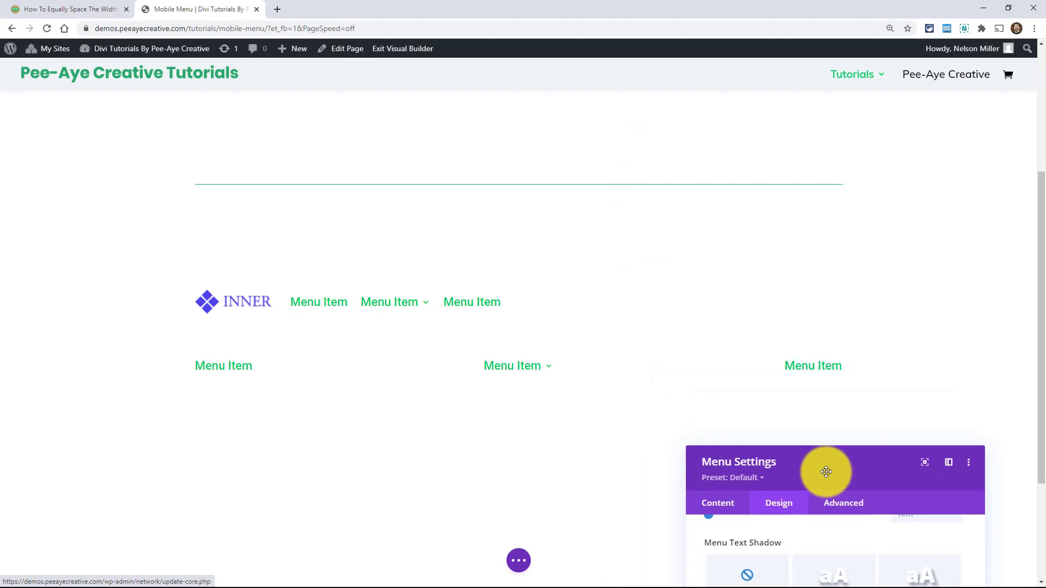
{"action": "left_click_drag", "start_coordinate": [827, 471], "coordinate": [674, 127]}
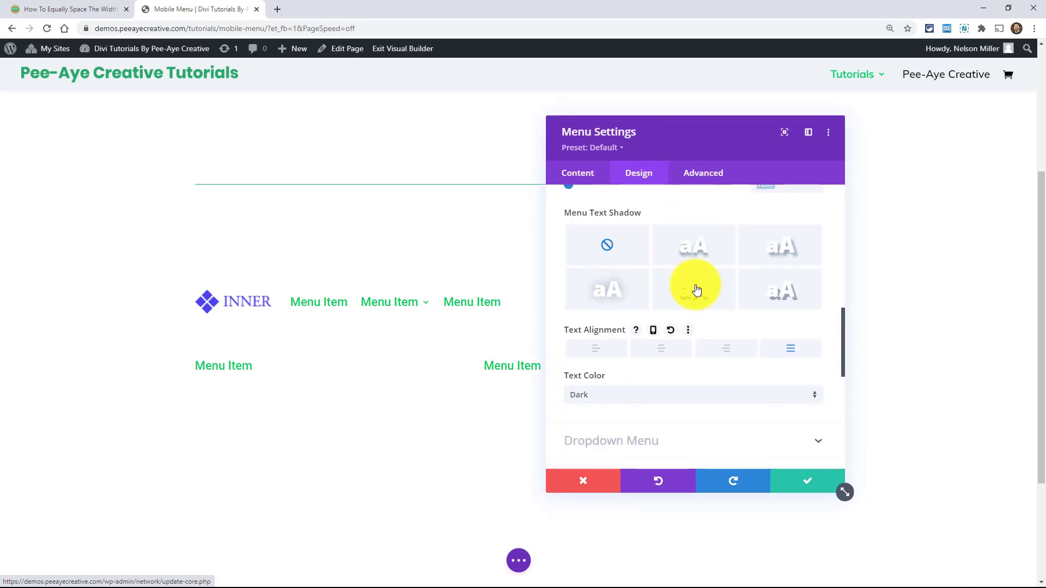
{"action": "left_click", "coordinate": [793, 483]}
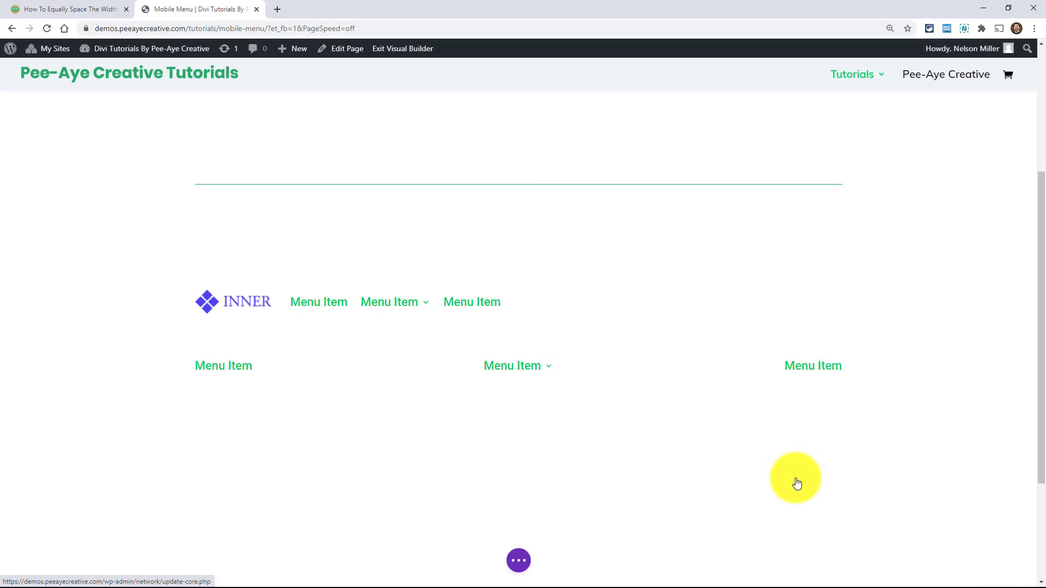
Copy the 'Without Logo' CSS code block from the tutorial and go back to the Mobile Menu page
{"action": "left_click", "coordinate": [83, 8]}
{"action": "scroll", "coordinate": [202, 277], "scroll_direction": "down", "scroll_amount": 3}
{"action": "scroll", "coordinate": [196, 278], "scroll_direction": "down", "scroll_amount": 2}
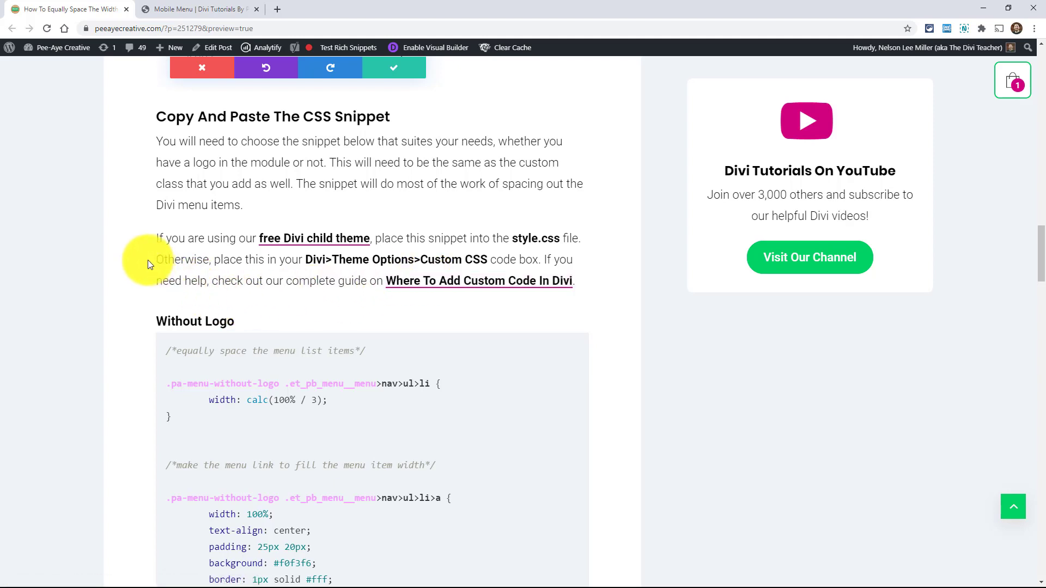
{"action": "scroll", "coordinate": [148, 260], "scroll_direction": "down", "scroll_amount": 5}
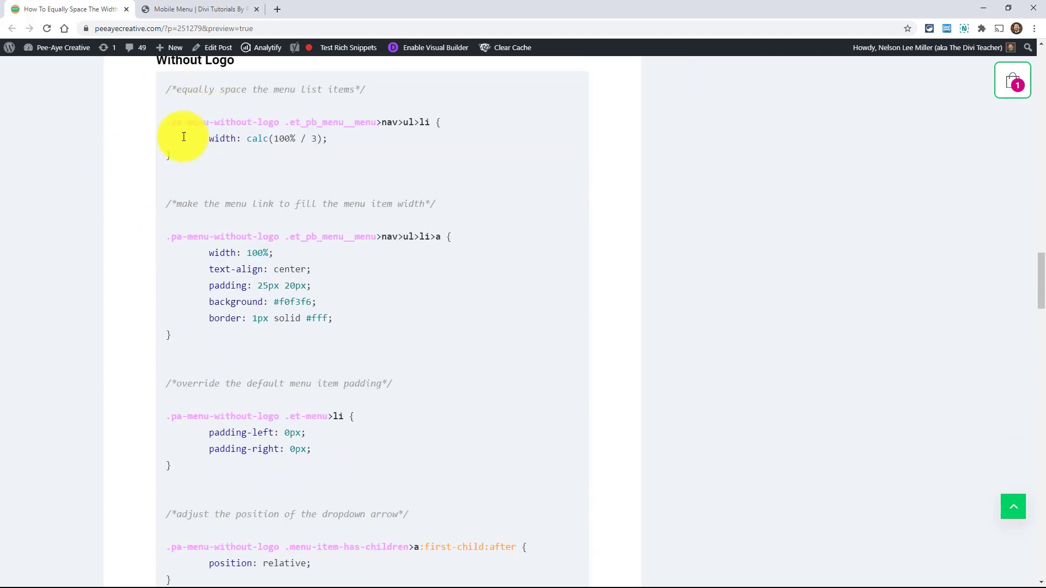
{"action": "scroll", "coordinate": [168, 91], "scroll_direction": "up", "scroll_amount": 1}
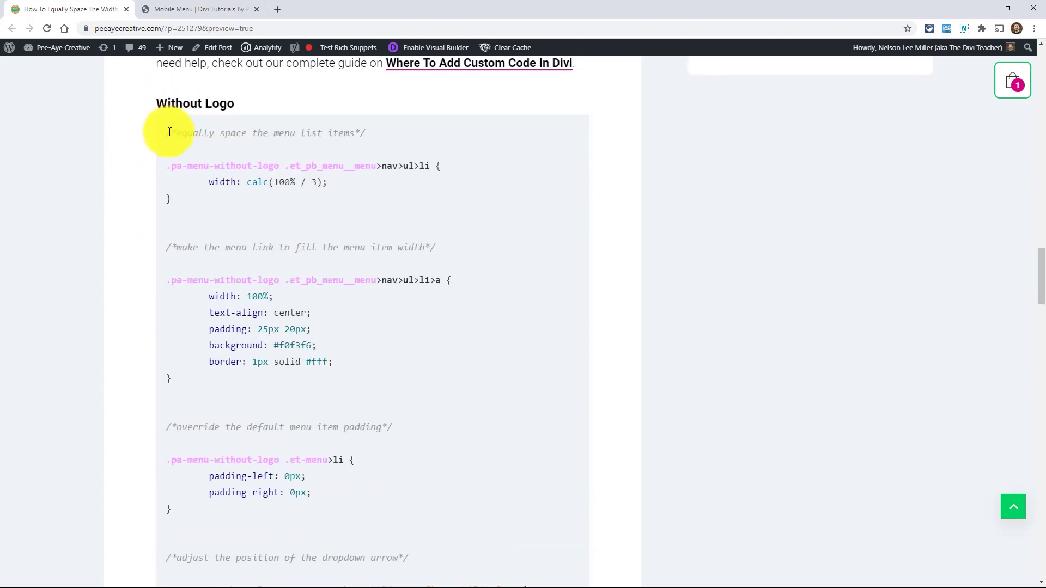
{"action": "left_click_drag", "start_coordinate": [169, 132], "coordinate": [217, 367]}
{"action": "scroll", "coordinate": [250, 314], "scroll_direction": "down", "scroll_amount": 5}
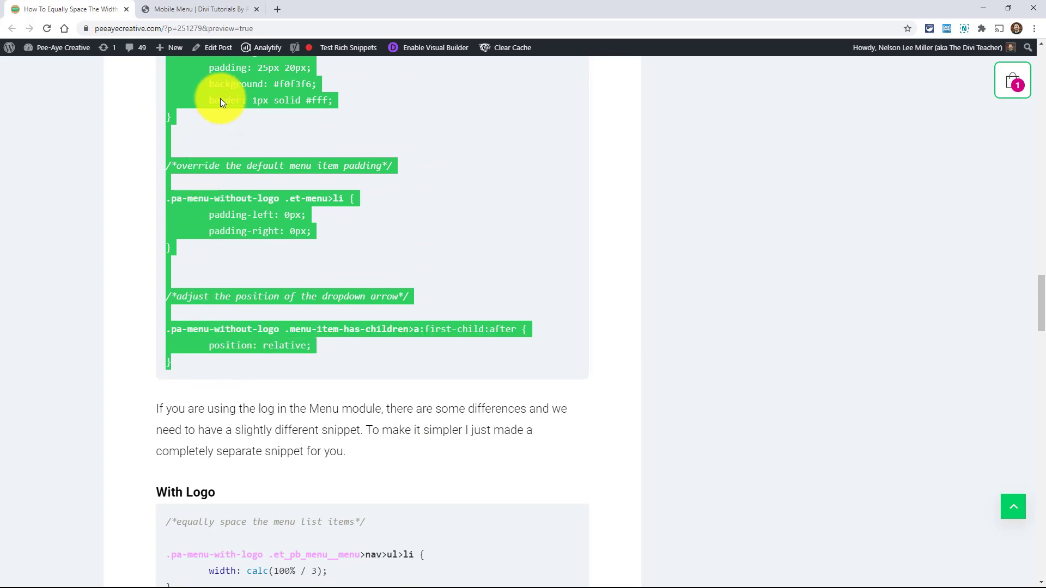
{"action": "left_click", "coordinate": [199, 9]}
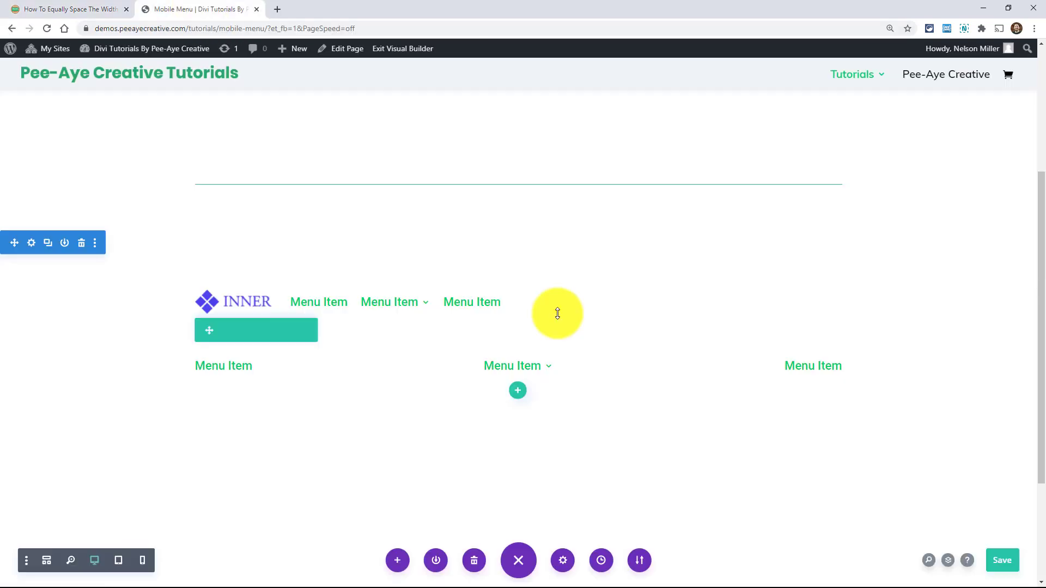
Paste the Without Logo snippet into Page Settings > Advanced > Custom CSS
{"action": "left_click", "coordinate": [563, 561]}
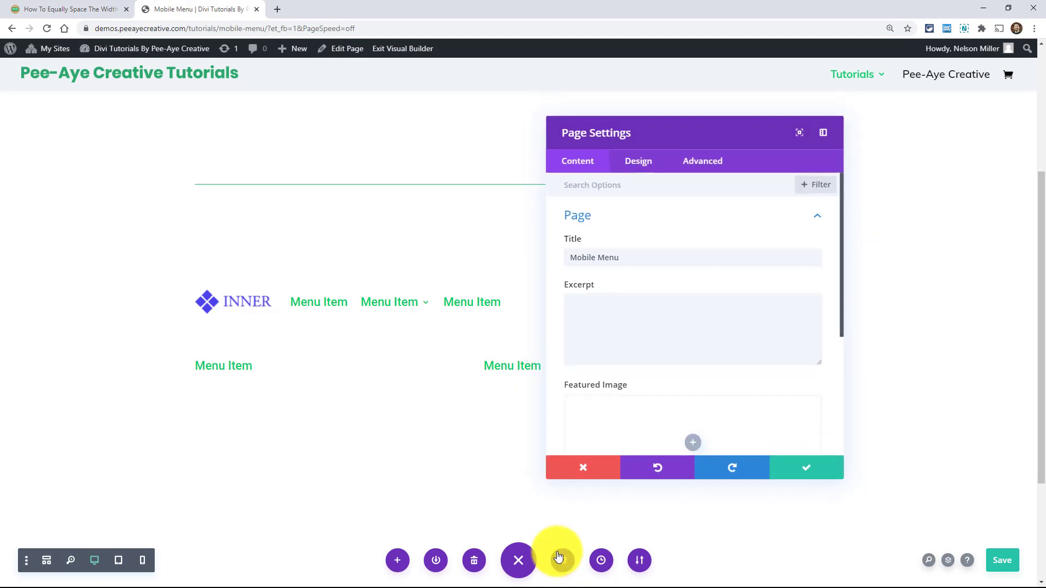
{"action": "left_click", "coordinate": [695, 164]}
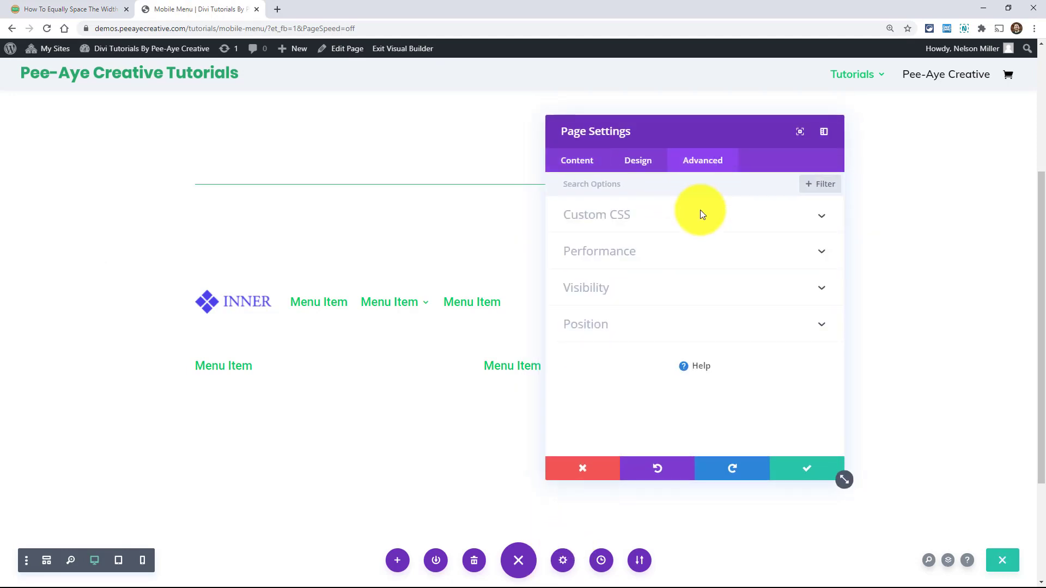
{"action": "left_click", "coordinate": [591, 218]}
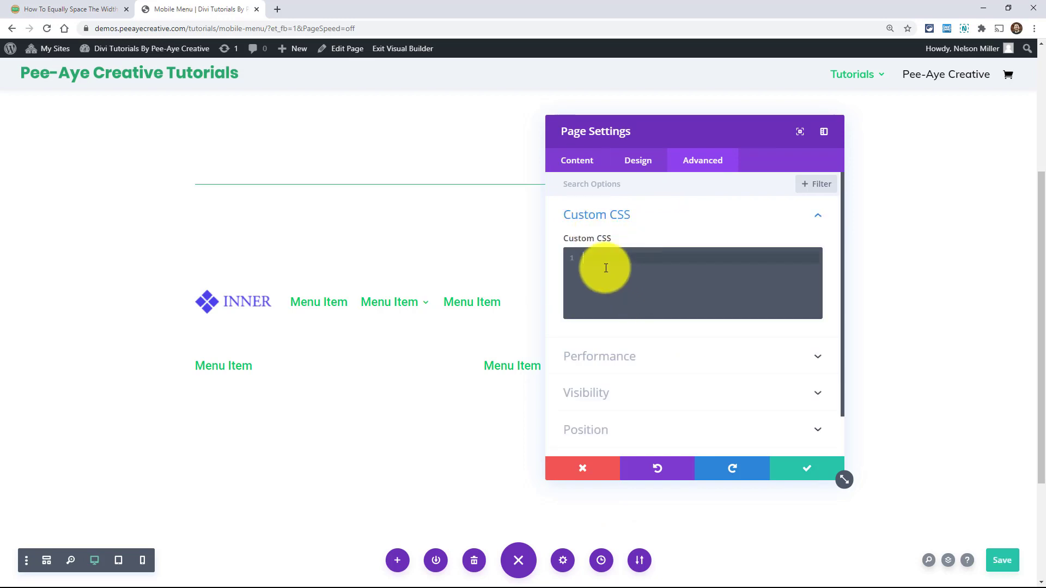
{"action": "key", "text": "ctrl+v"}
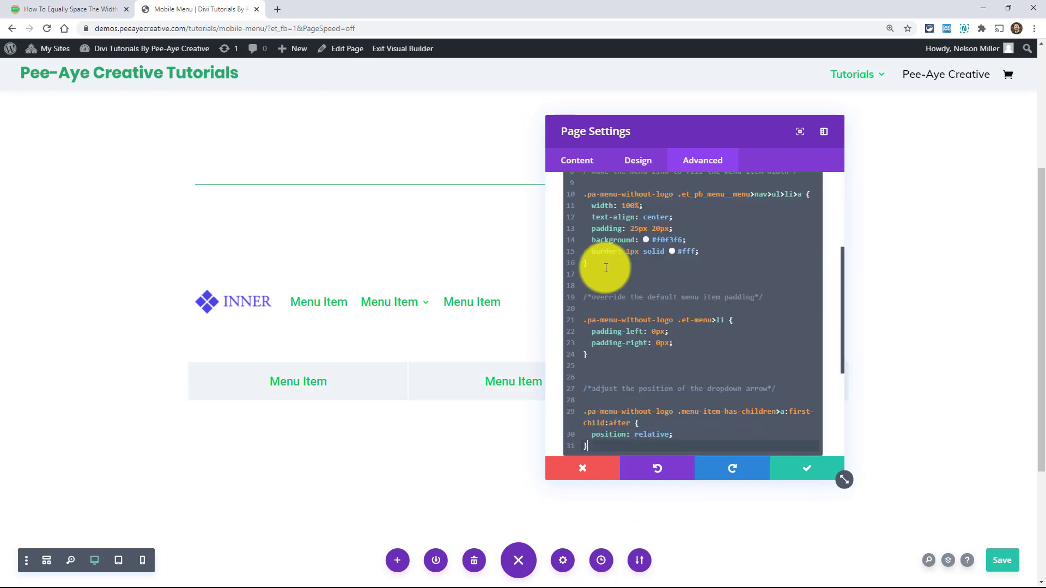
{"action": "left_click_drag", "start_coordinate": [708, 128], "coordinate": [683, 107]}
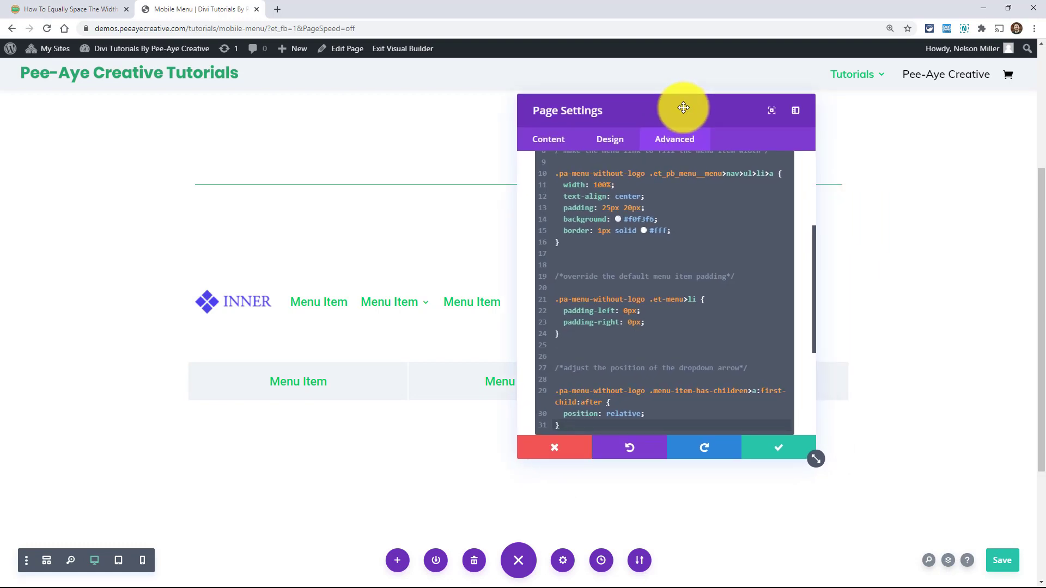
{"action": "scroll", "coordinate": [626, 266], "scroll_direction": "up", "scroll_amount": 5}
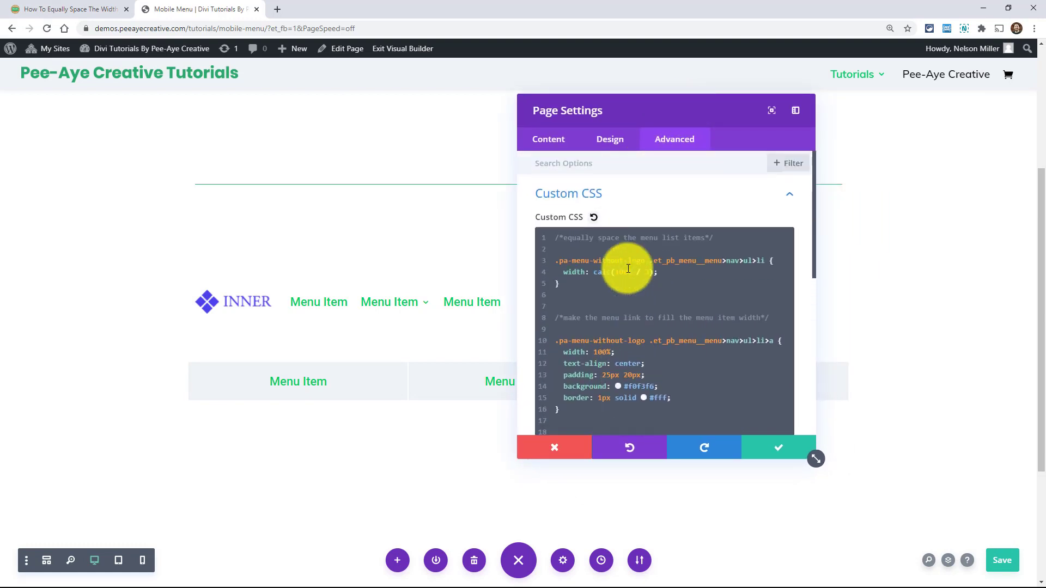
{"action": "scroll", "coordinate": [628, 269], "scroll_direction": "down", "scroll_amount": 3}
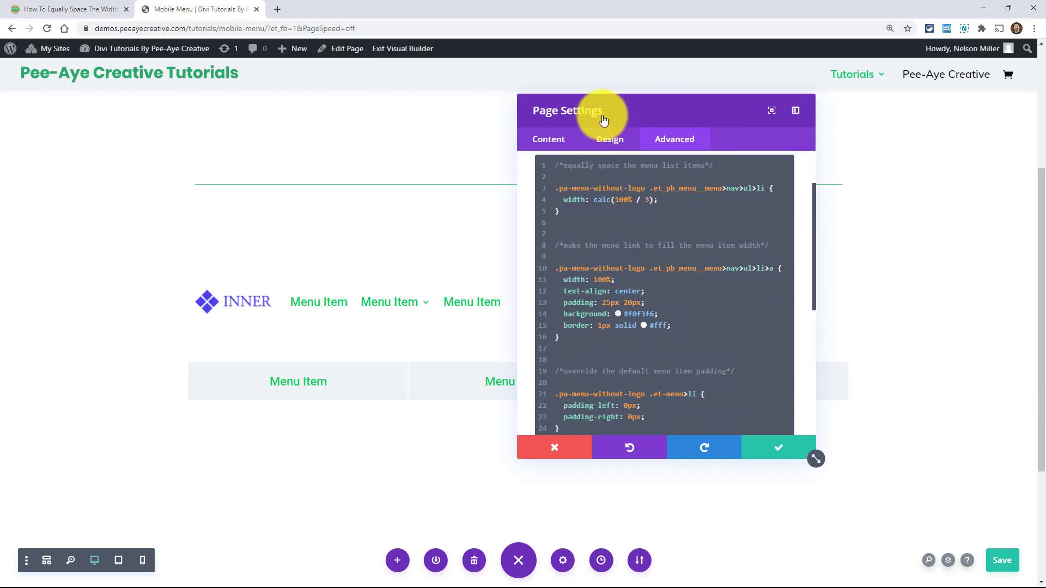
Dock the page settings as a left side panel and widen it
{"action": "left_click", "coordinate": [797, 111]}
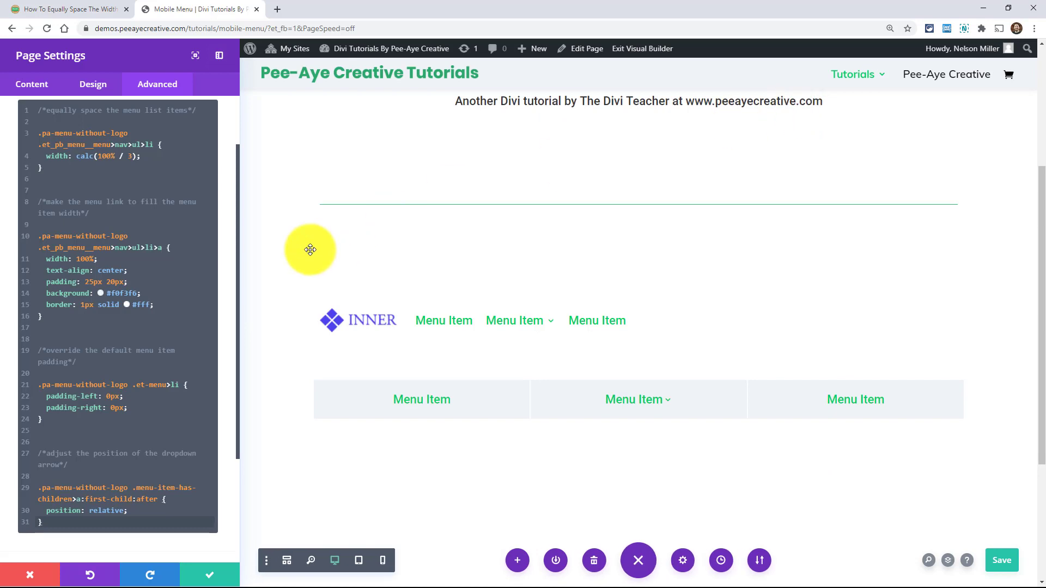
{"action": "left_click_drag", "start_coordinate": [236, 311], "coordinate": [292, 312]}
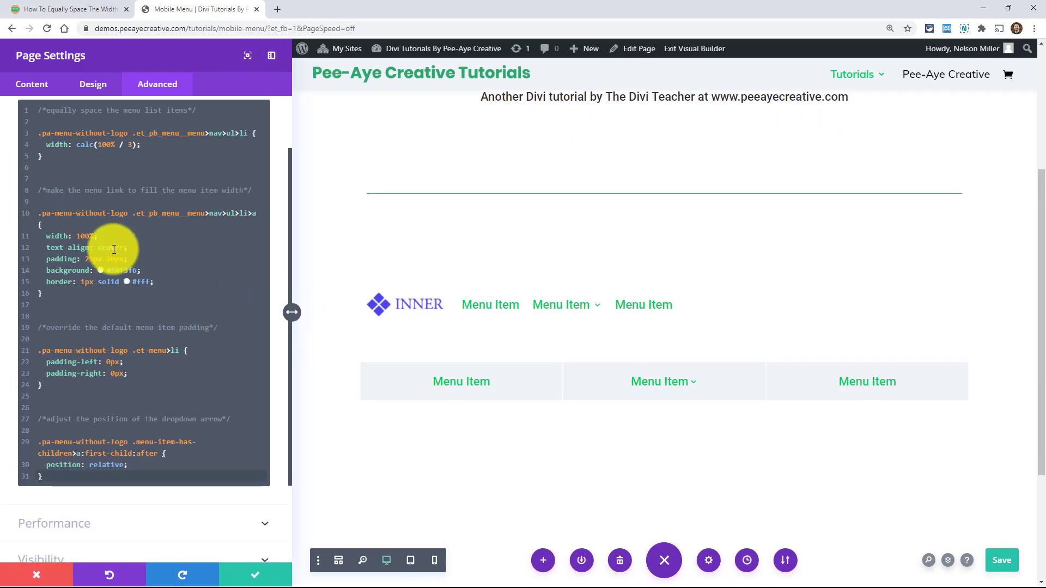
{"action": "scroll", "coordinate": [74, 206], "scroll_direction": "up", "scroll_amount": 2}
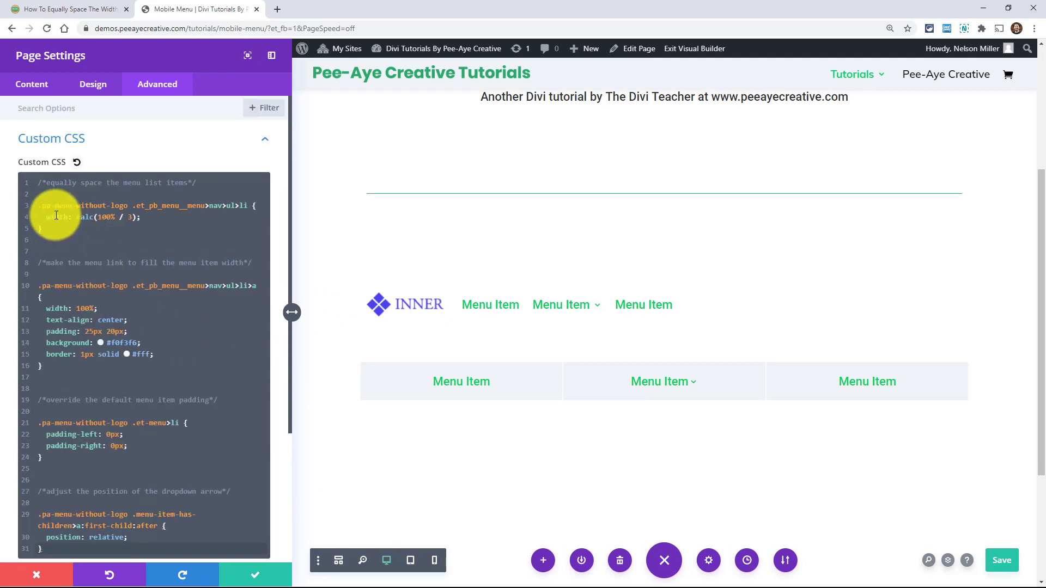
{"action": "left_click_drag", "start_coordinate": [43, 228], "coordinate": [24, 187]}
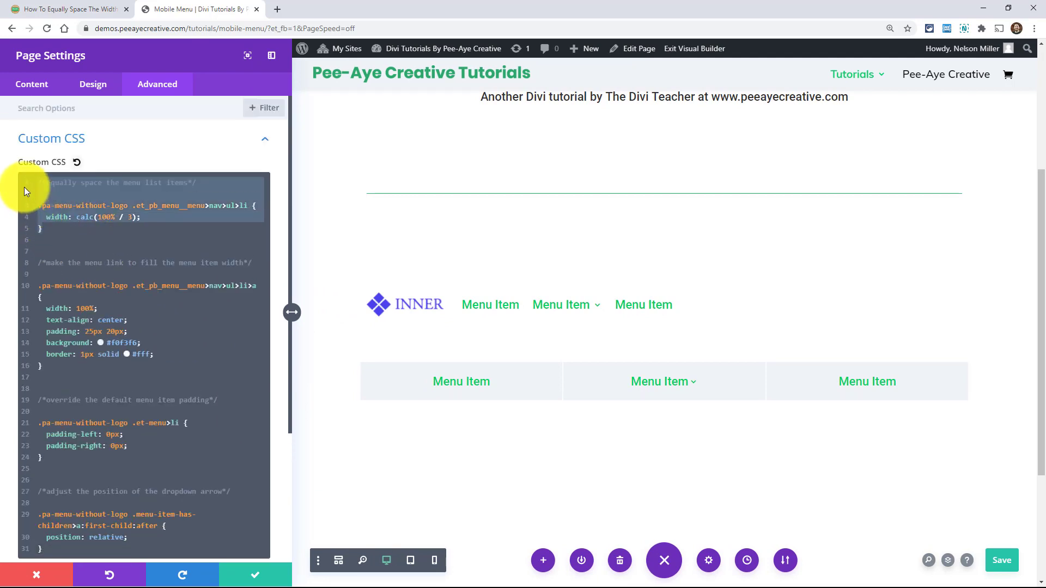
{"action": "left_click", "coordinate": [83, 188]}
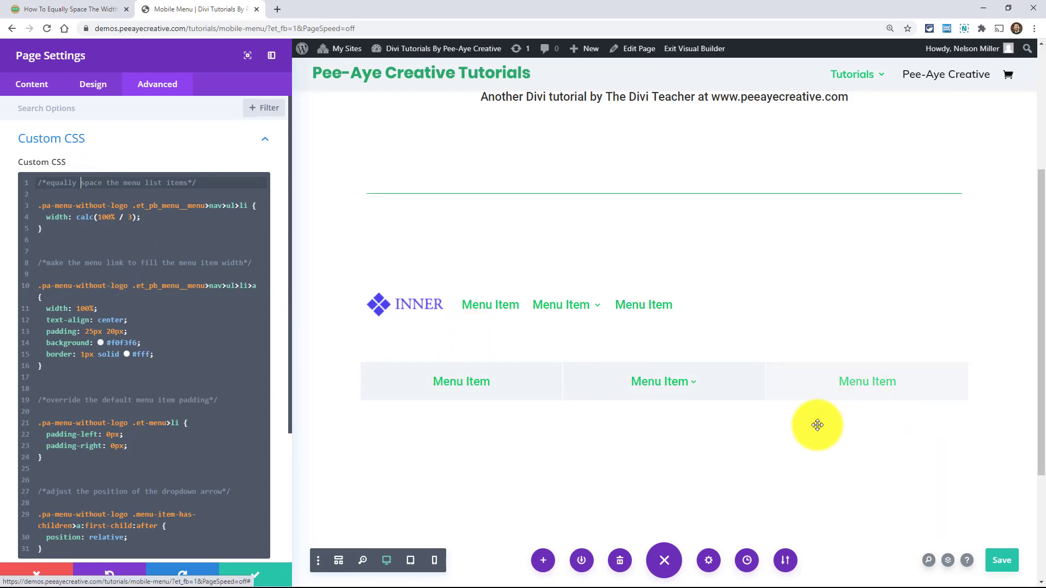
{"action": "left_click", "coordinate": [129, 218]}
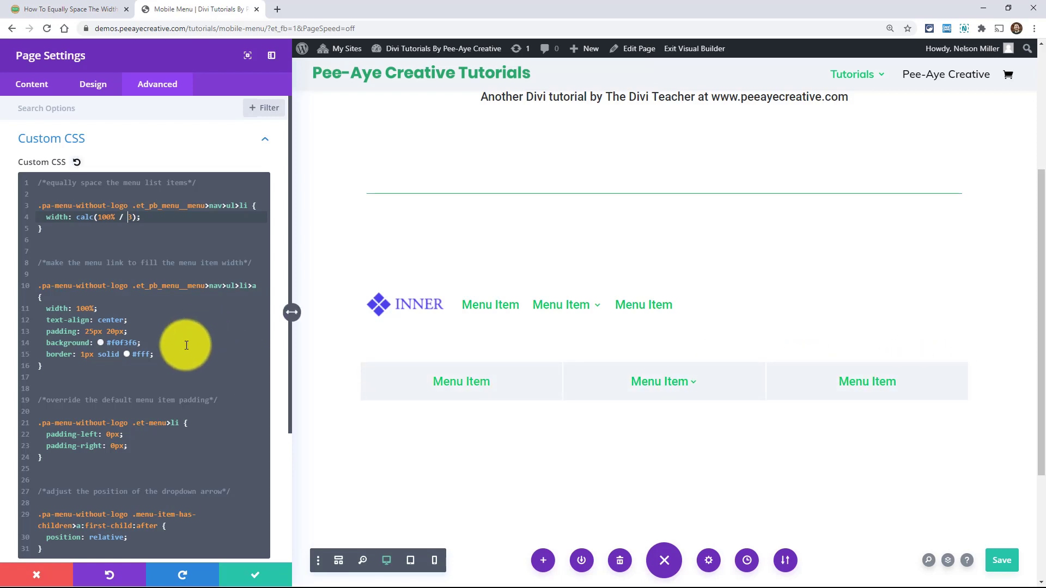
{"action": "scroll", "coordinate": [185, 347], "scroll_direction": "down", "scroll_amount": 2}
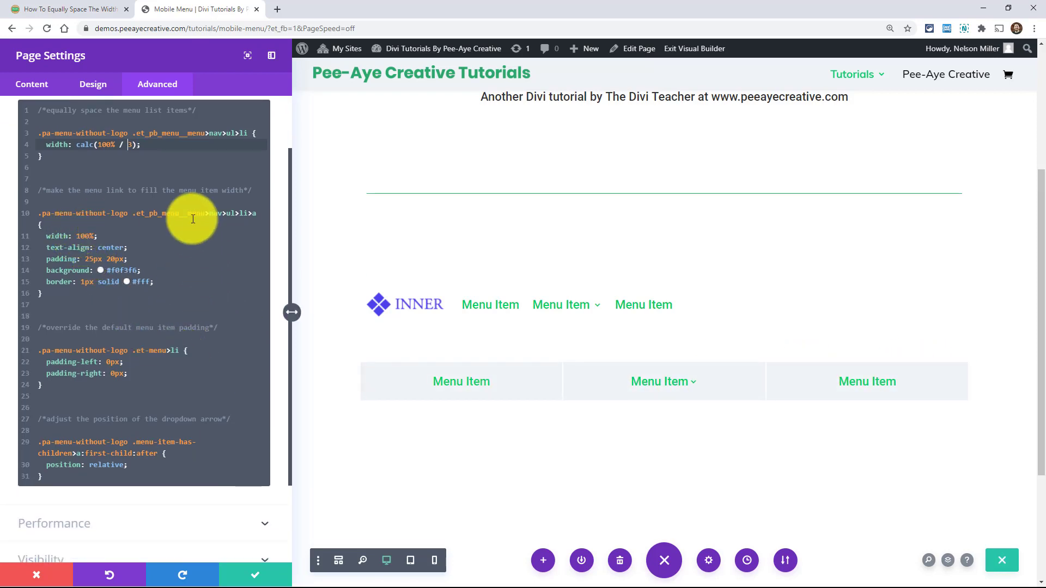
{"action": "left_click", "coordinate": [259, 214]}
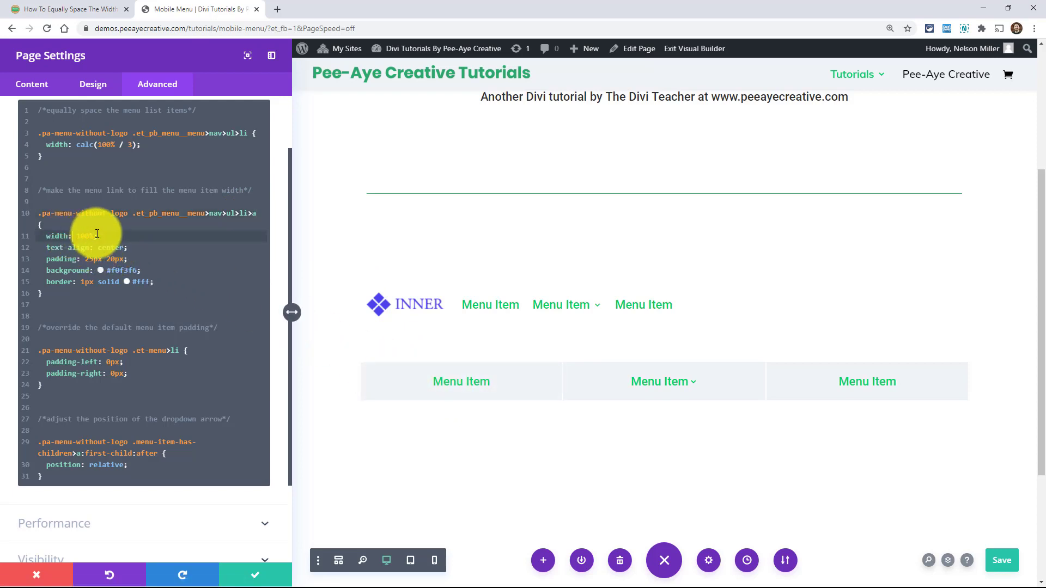
{"action": "left_click_drag", "start_coordinate": [96, 236], "coordinate": [46, 236]}
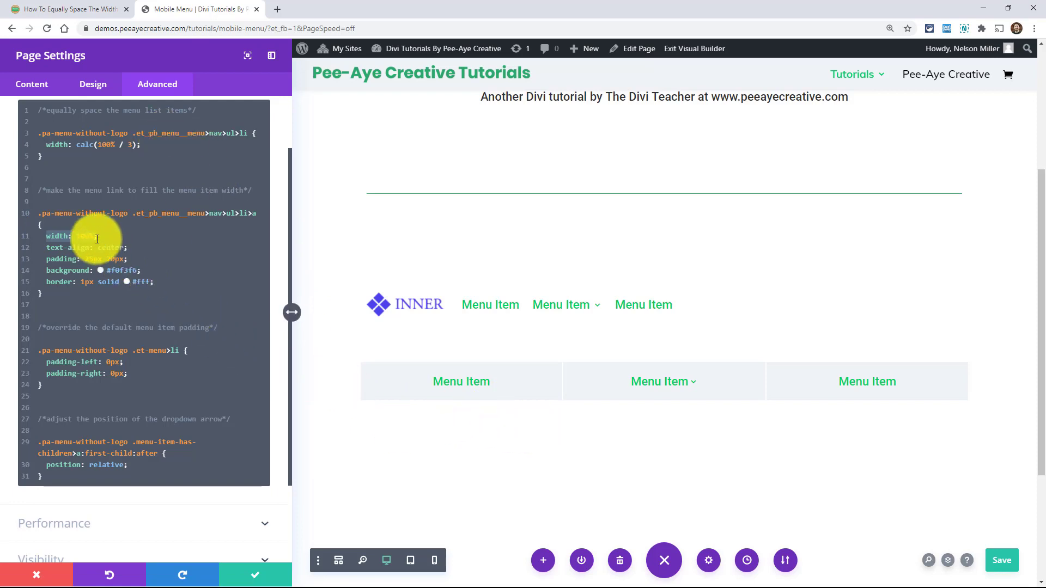
{"action": "left_click_drag", "start_coordinate": [128, 247], "coordinate": [48, 236]}
{"action": "left_click", "coordinate": [84, 259]}
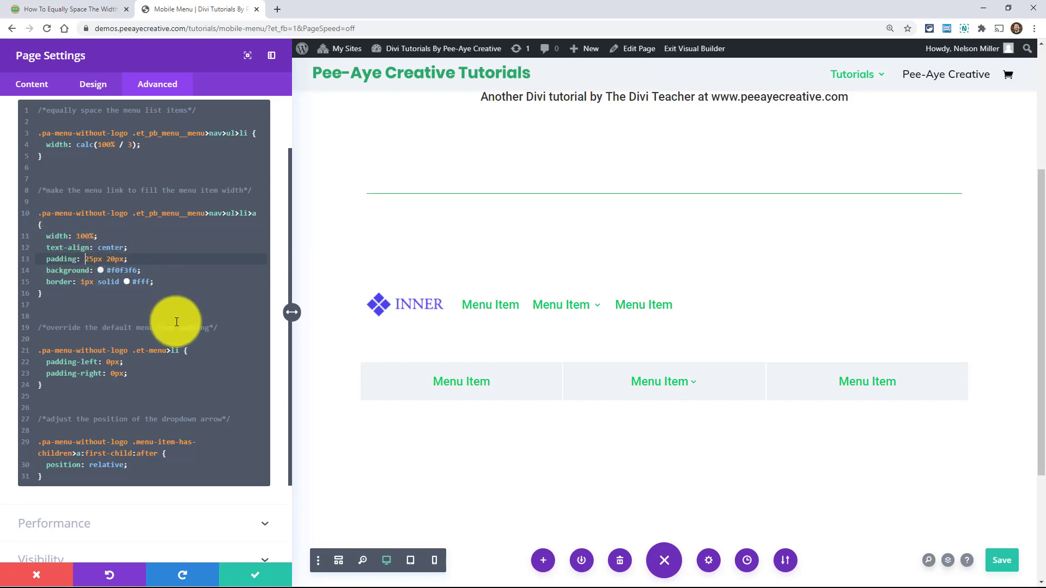
{"action": "left_click", "coordinate": [121, 270]}
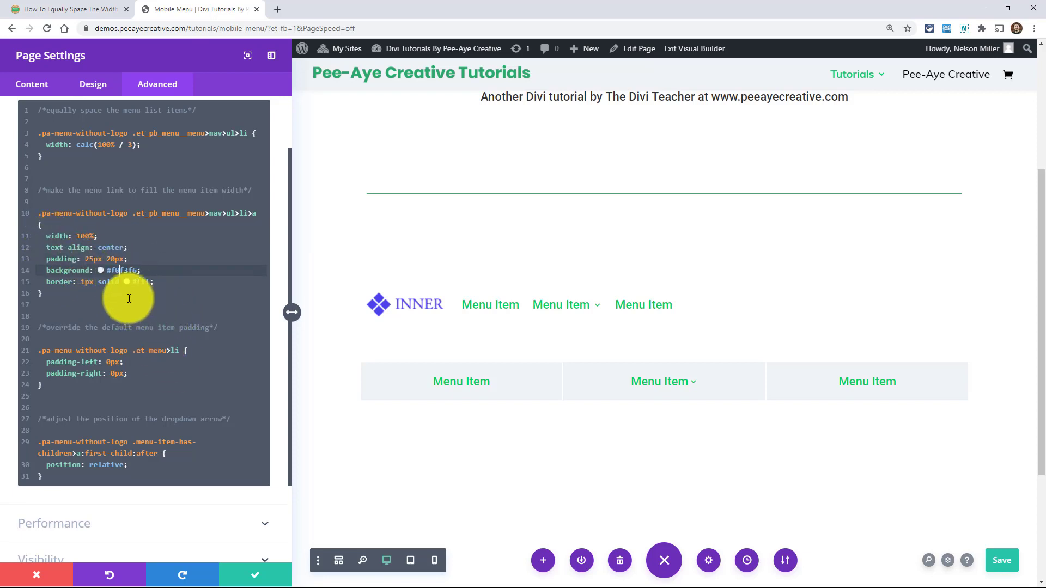
{"action": "left_click", "coordinate": [115, 282]}
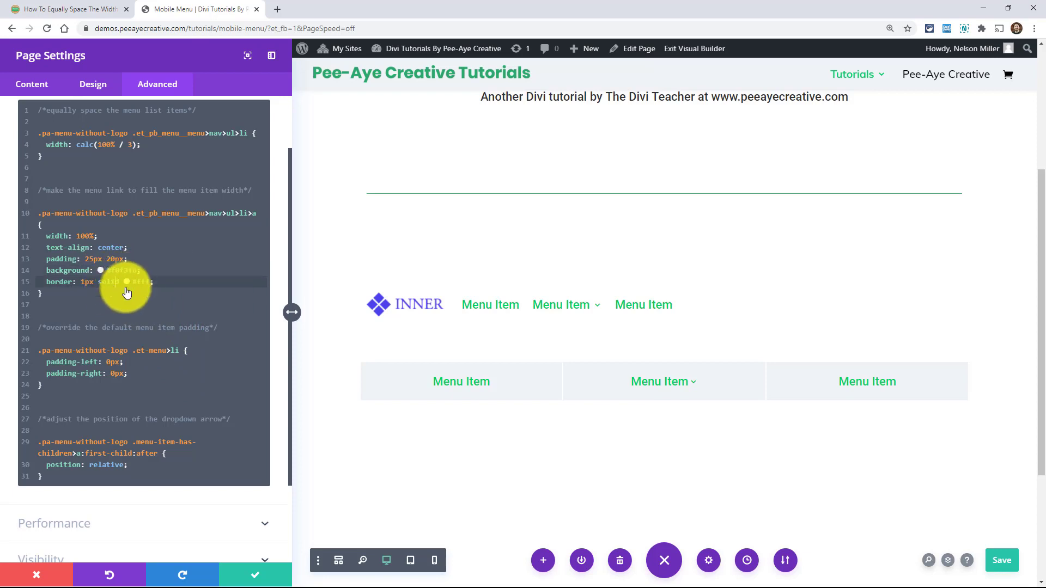
Review the pasted CSS, pointing out the dropdown arrow rule on lines 27–31
{"action": "scroll", "coordinate": [101, 304], "scroll_direction": "down", "scroll_amount": 2}
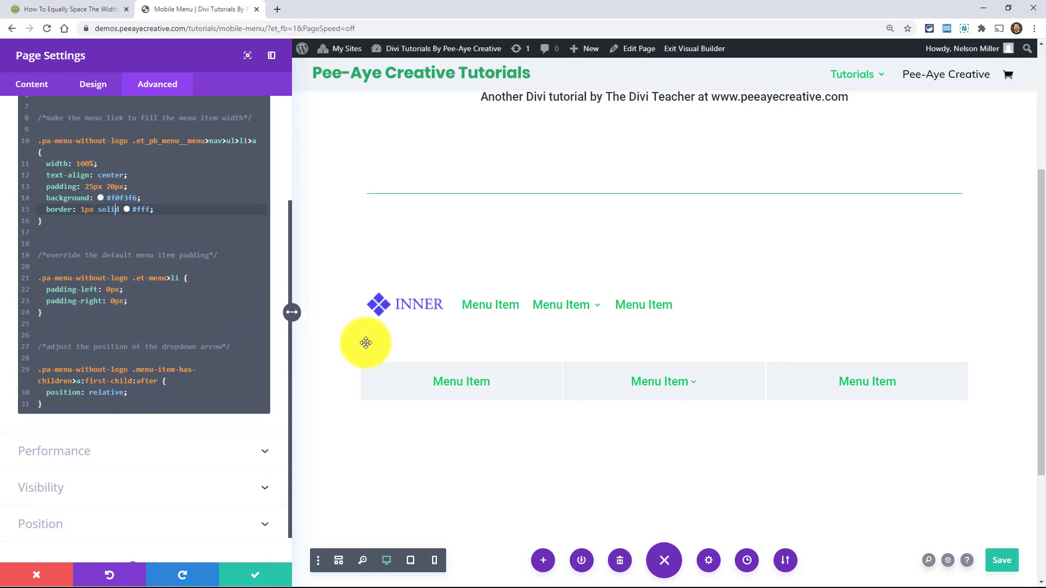
{"action": "mouse_move", "coordinate": [577, 392]}
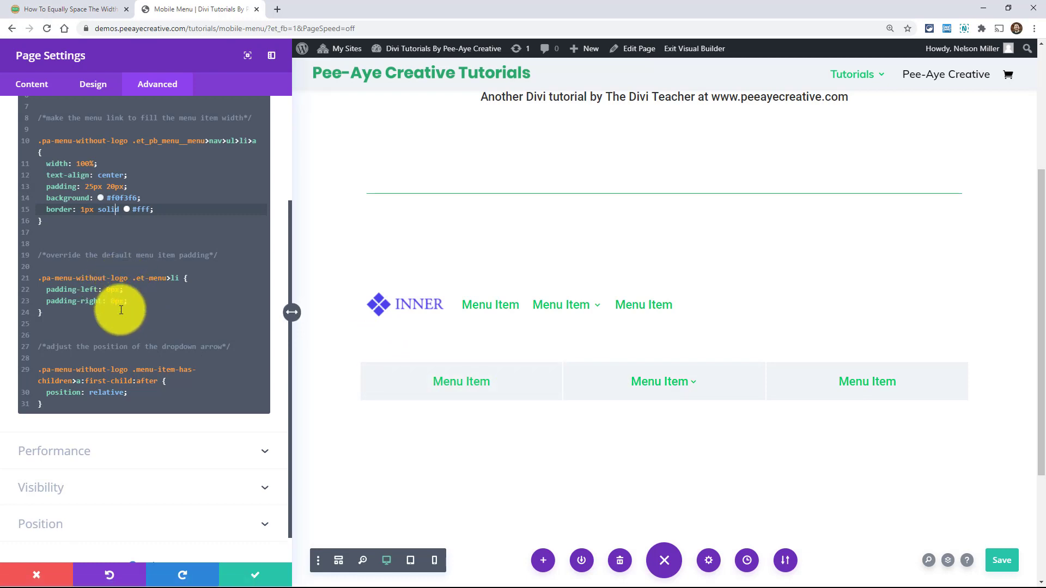
{"action": "scroll", "coordinate": [55, 292], "scroll_direction": "down", "scroll_amount": 1}
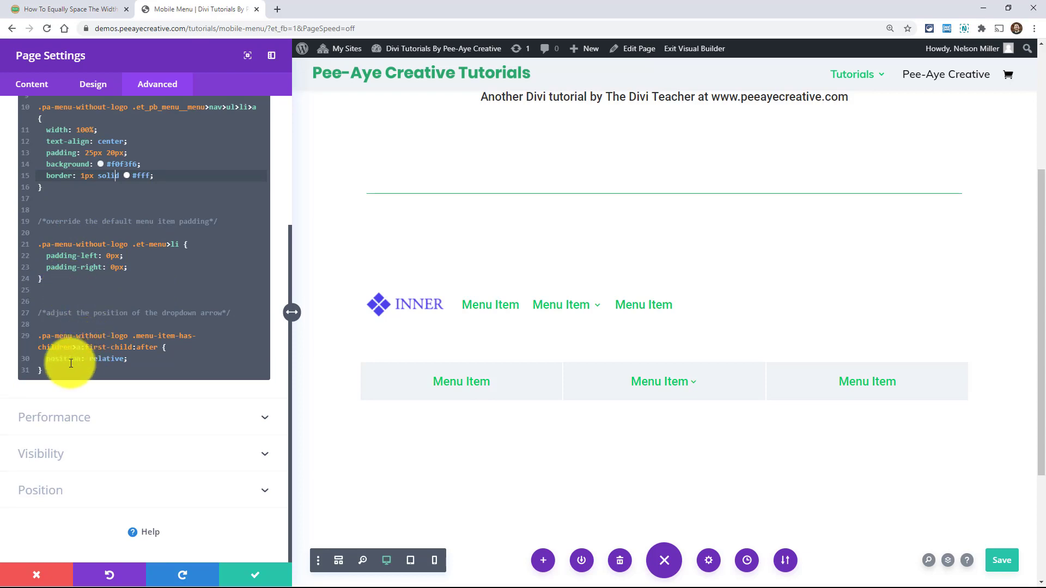
{"action": "left_click_drag", "start_coordinate": [42, 370], "coordinate": [31, 312]}
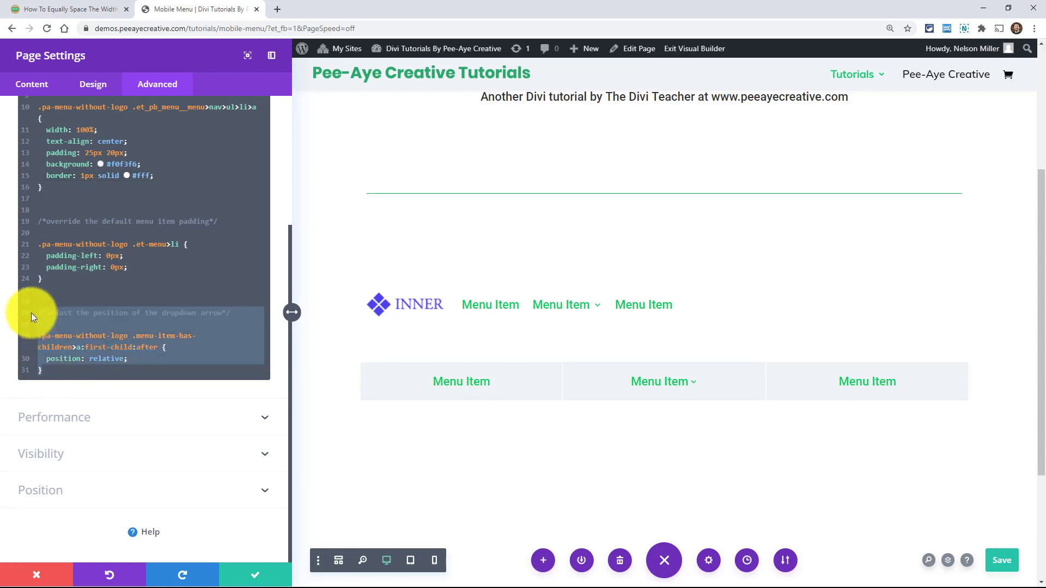
{"action": "left_click", "coordinate": [96, 337]}
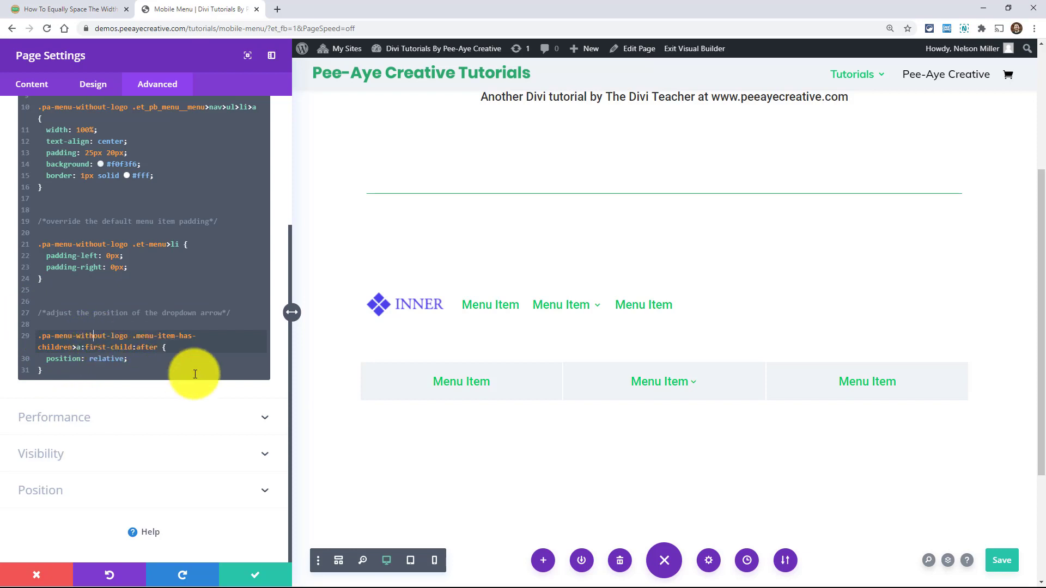
{"action": "mouse_move", "coordinate": [657, 392]}
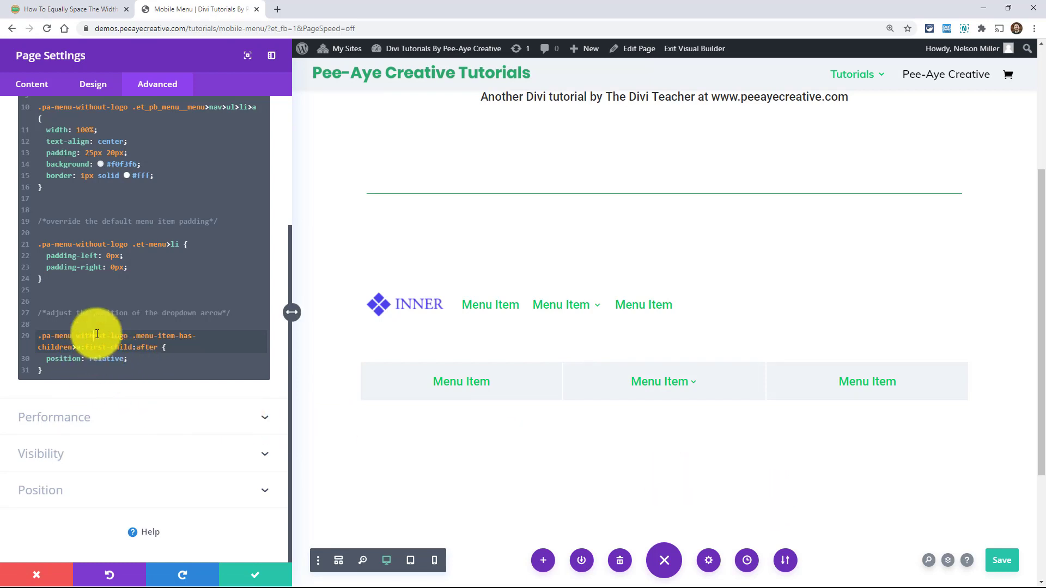
{"action": "scroll", "coordinate": [105, 322], "scroll_direction": "up", "scroll_amount": 3}
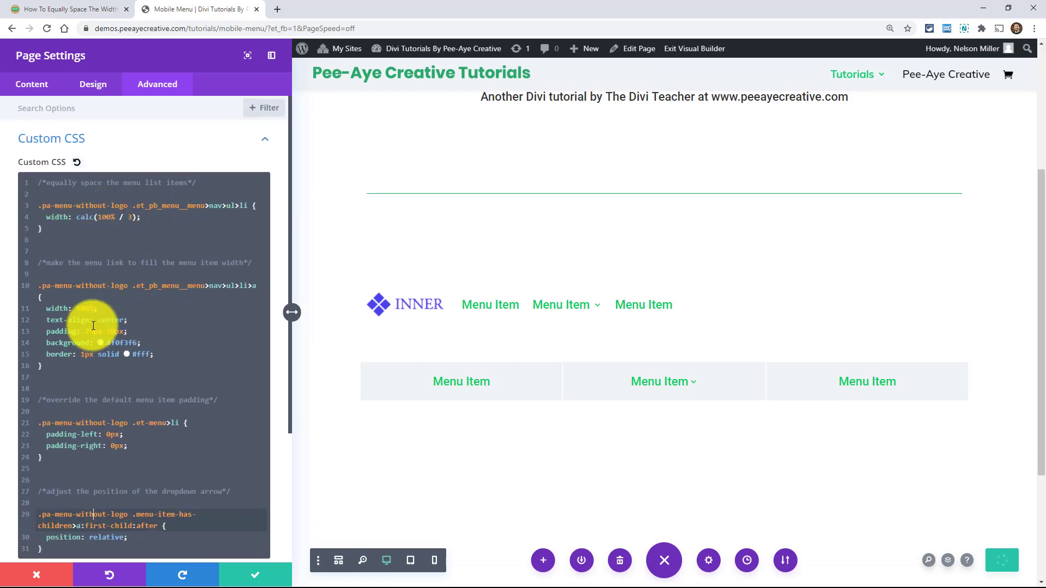
{"action": "scroll", "coordinate": [90, 327], "scroll_direction": "down", "scroll_amount": 1}
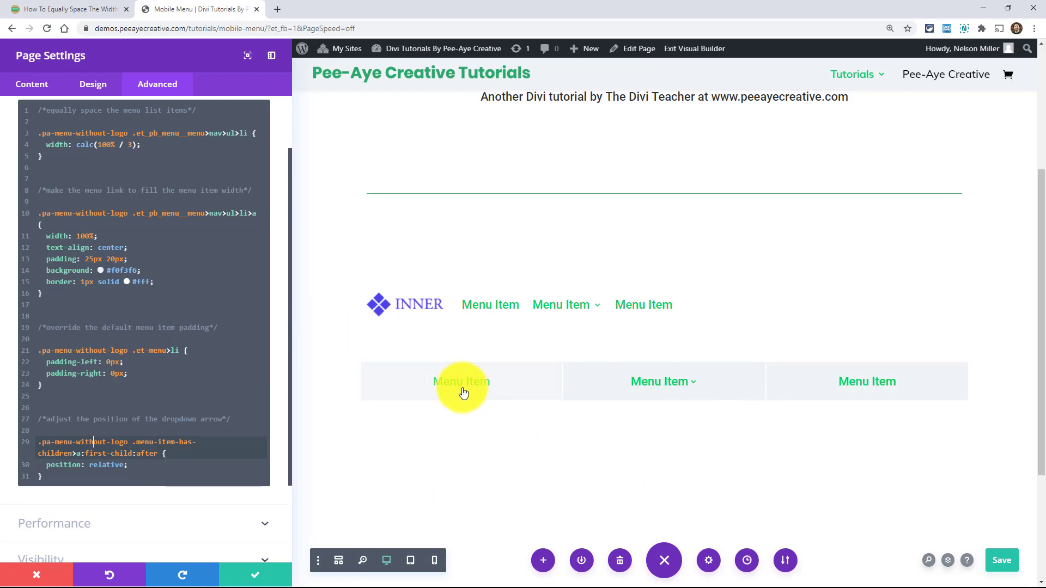
Copy the complete 'With Logo' CSS block from the tutorial and return to the Mobile Menu page
{"action": "left_click", "coordinate": [68, 7]}
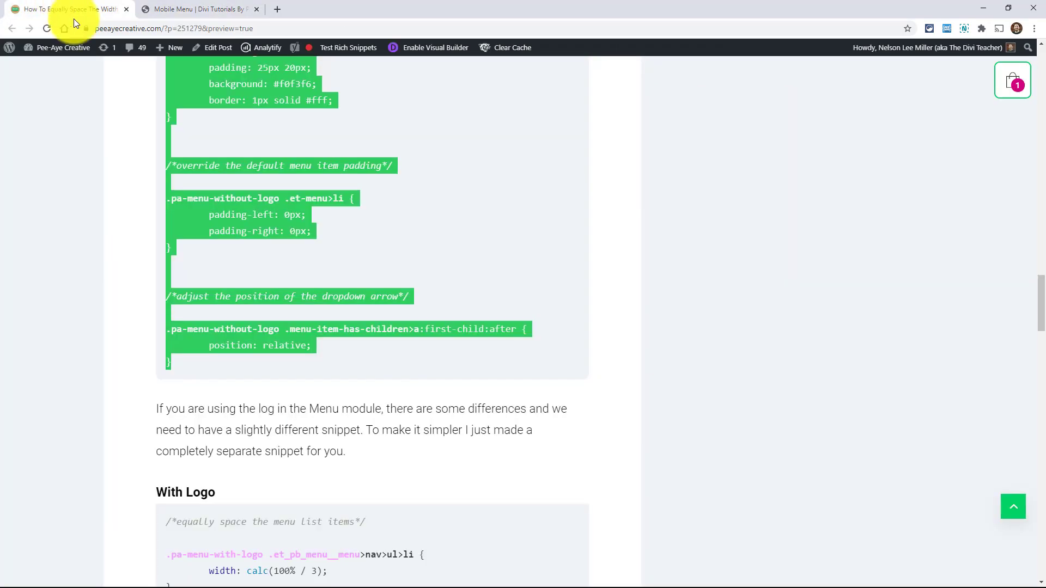
{"action": "left_click", "coordinate": [308, 385]}
{"action": "scroll", "coordinate": [305, 385], "scroll_direction": "down", "scroll_amount": 5}
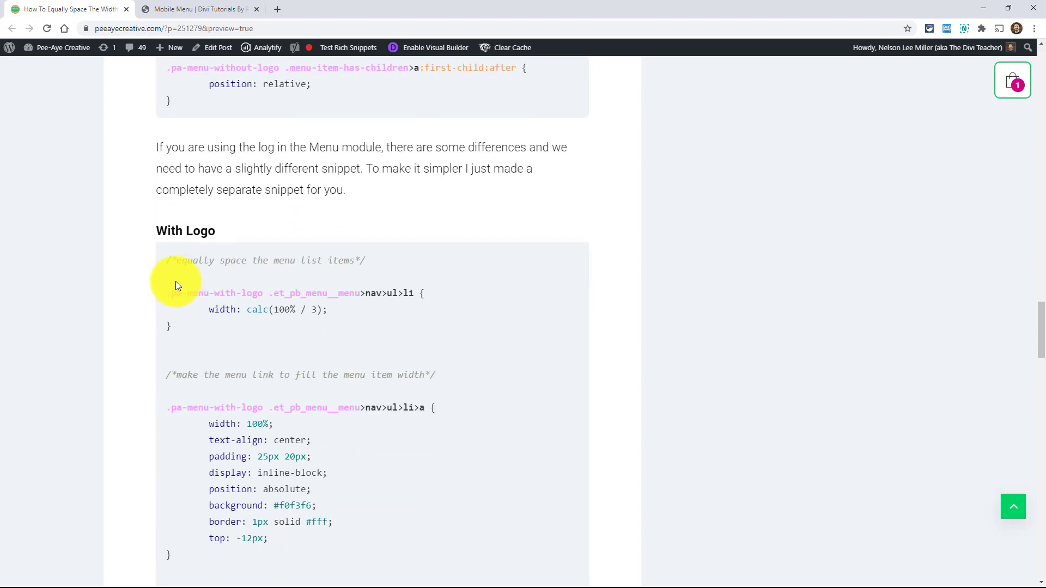
{"action": "left_click_drag", "start_coordinate": [168, 260], "coordinate": [183, 355]}
{"action": "scroll", "coordinate": [220, 349], "scroll_direction": "down", "scroll_amount": 10}
{"action": "scroll", "coordinate": [199, 327], "scroll_direction": "up", "scroll_amount": 2}
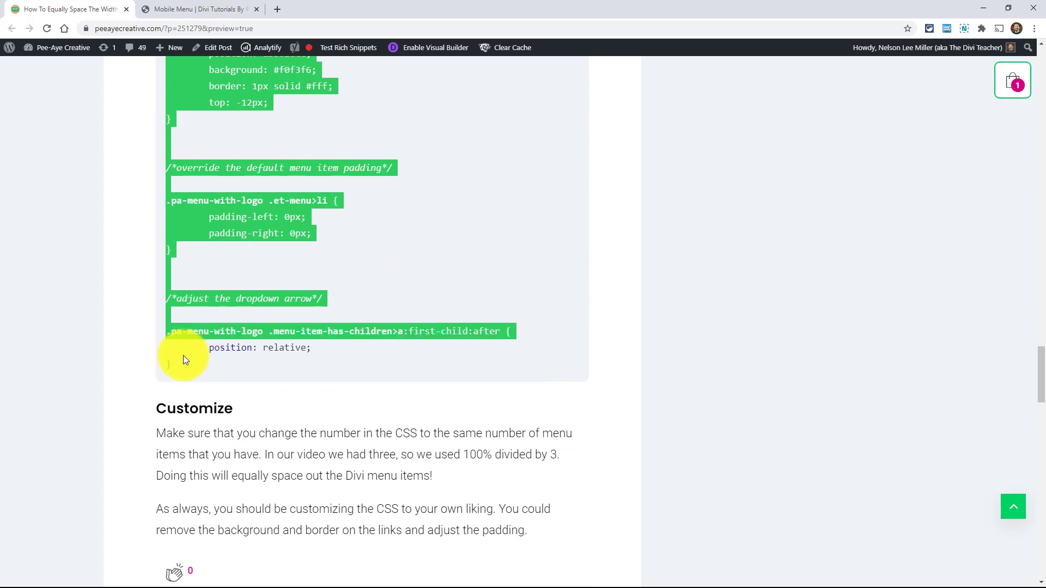
{"action": "left_click", "coordinate": [157, 11]}
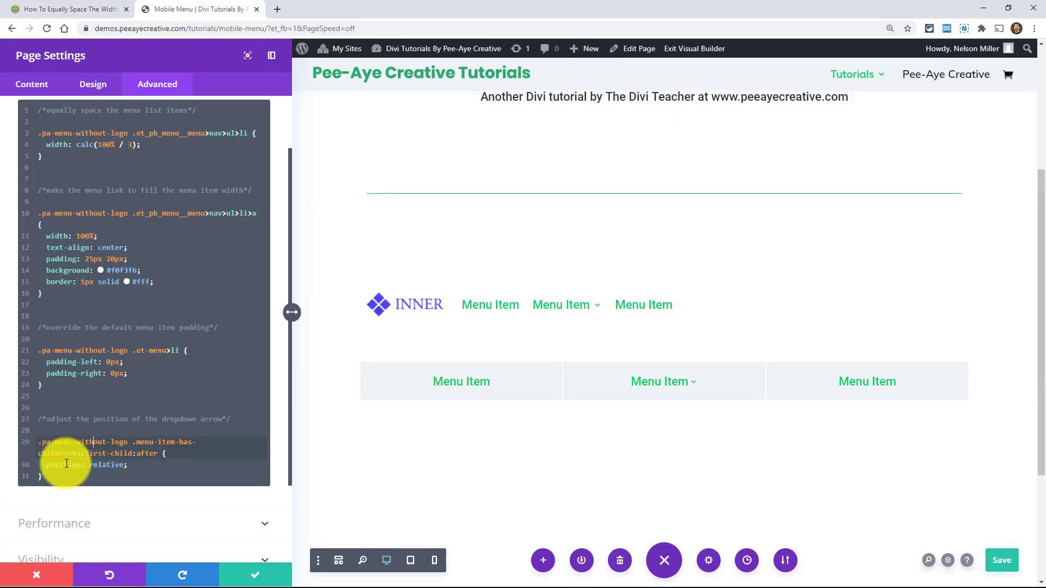
Replace the page's custom CSS with the copied With Logo CSS and save
{"action": "key", "text": "ctrl+a"}
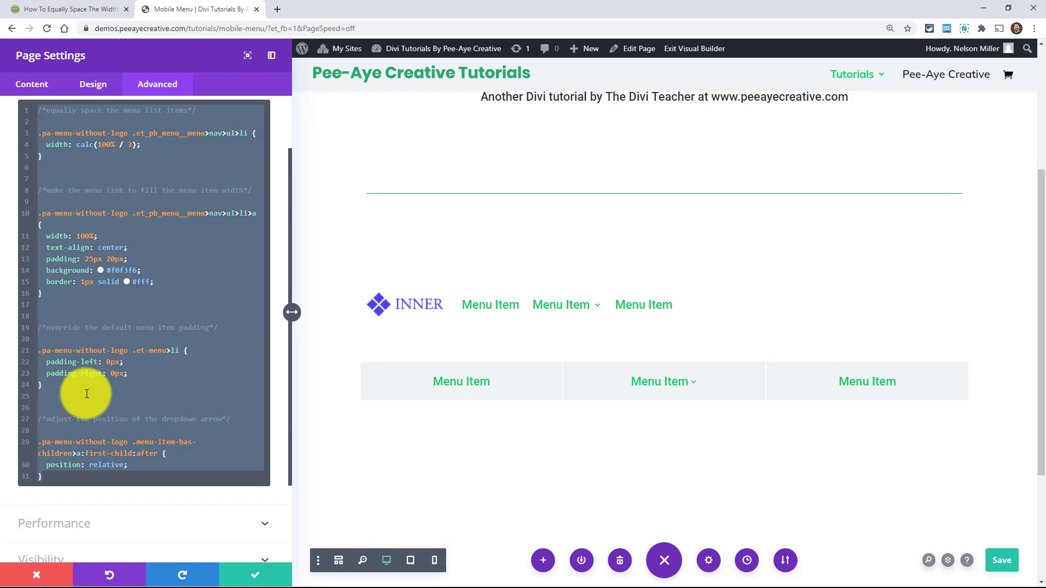
{"action": "type", "text": "/*equally space the menu list items*/  .pa-menu-with-logo .et_pb_menu__menu>nav>ul>li {   width: calc(100% / 3); }   /*make the menu link to fill the menu item width*/  .pa-menu-with-logo .et_pb_menu__menu>nav>ul>li>a {   width: 100%;   text-align: center;   padding: 25px 20px;   display: inline-block;   position: absolute;   background: #f0f3f6;   border: 1px solid #fff;   top: -12px; }   /*override the default menu item padding*/  .pa-menu-with-logo .et-menu>li {   padding-left: 0px;   padding-right: 0px; }   /*adjust the dropdown arrow*/  .pa-menu-with-logo .menu-item-has-children>a:first-child:after {   position: relative; }"}
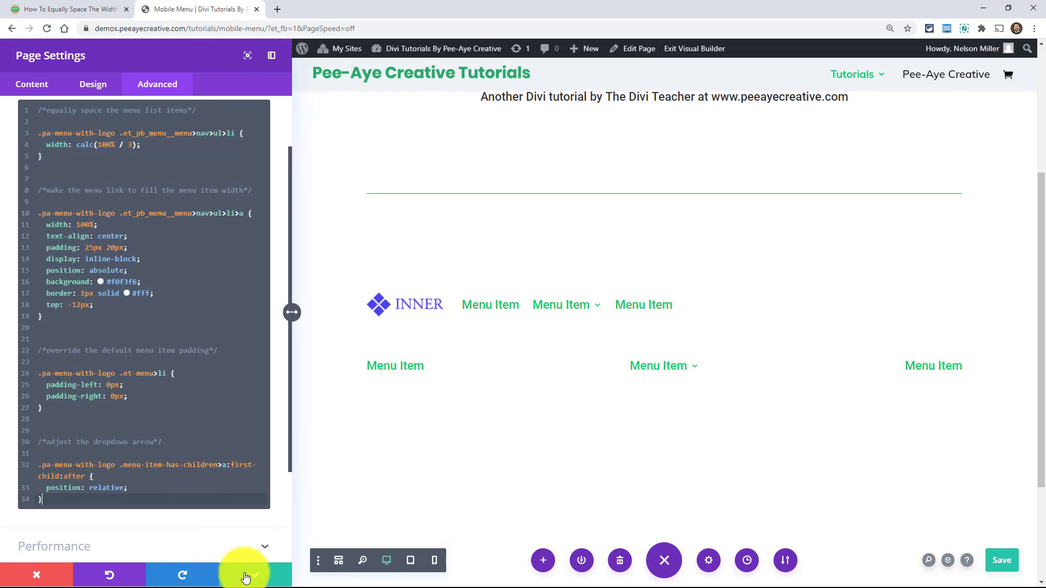
{"action": "left_click", "coordinate": [246, 577]}
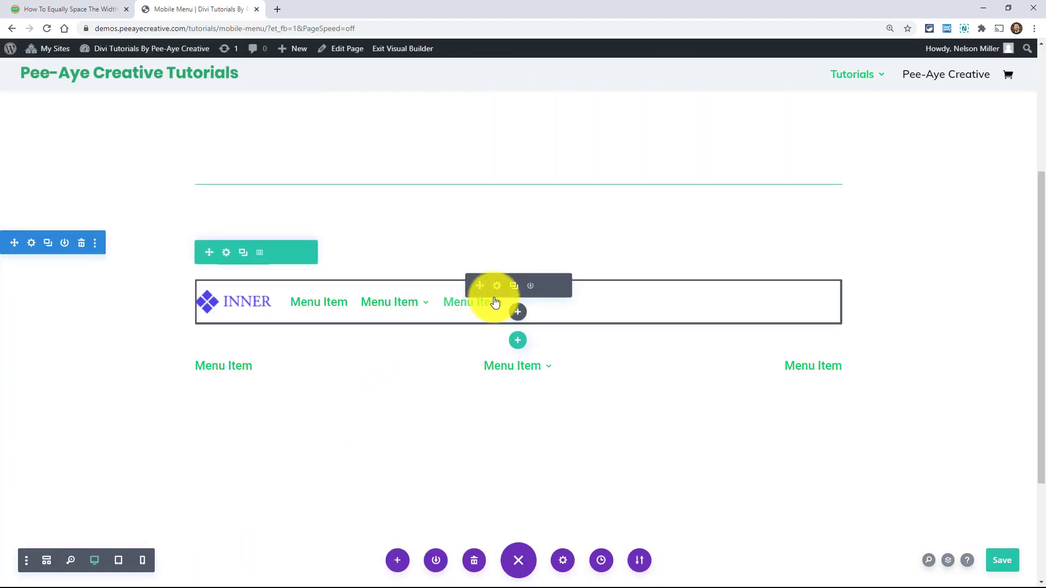
Give the logo menu module the class pa-menu-with-logo and Justified menu text, then save
{"action": "left_click", "coordinate": [497, 289]}
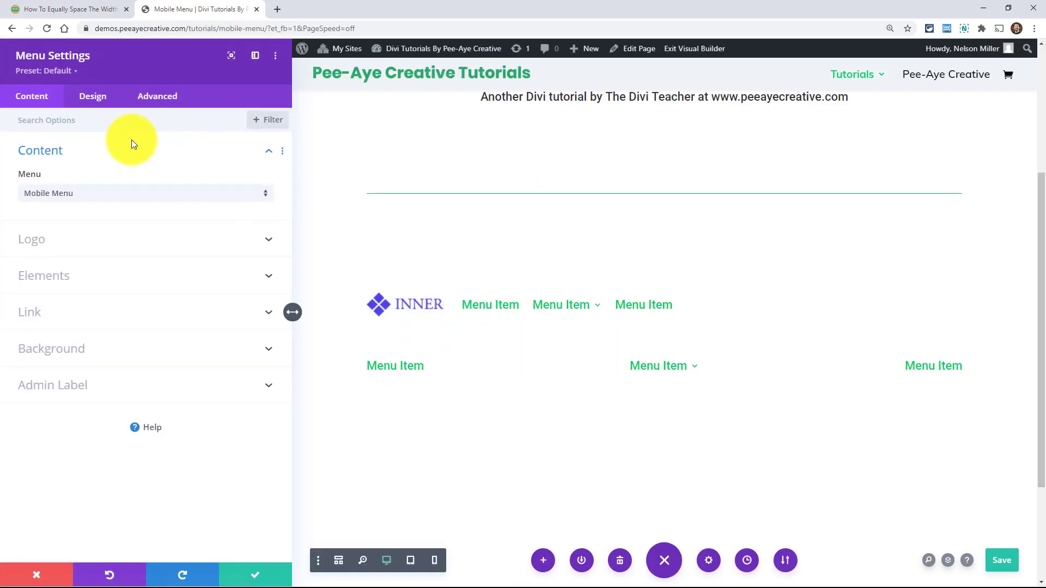
{"action": "left_click", "coordinate": [146, 97]}
{"action": "left_click", "coordinate": [71, 158]}
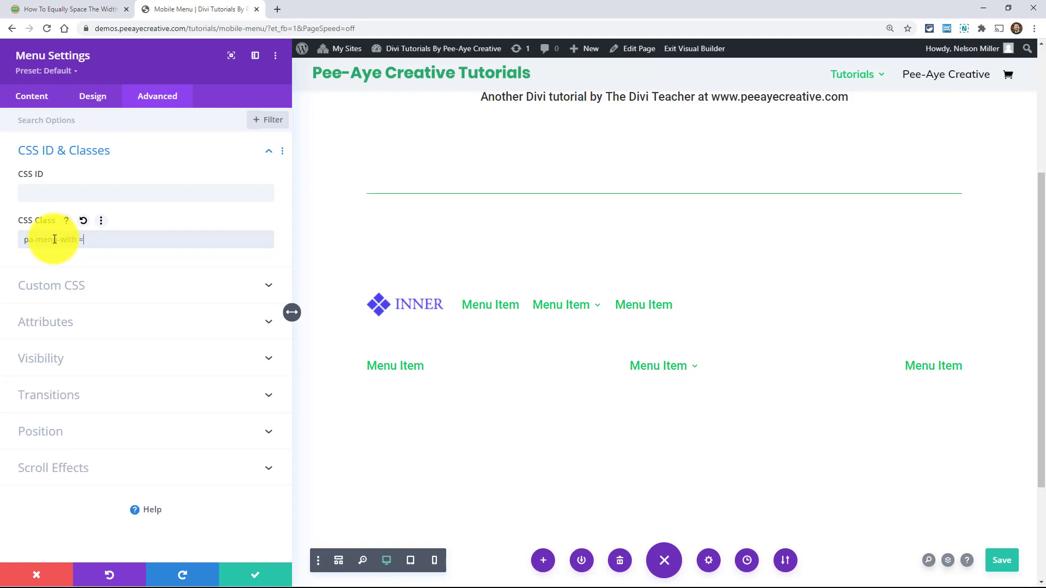
{"action": "type", "text": "go"}
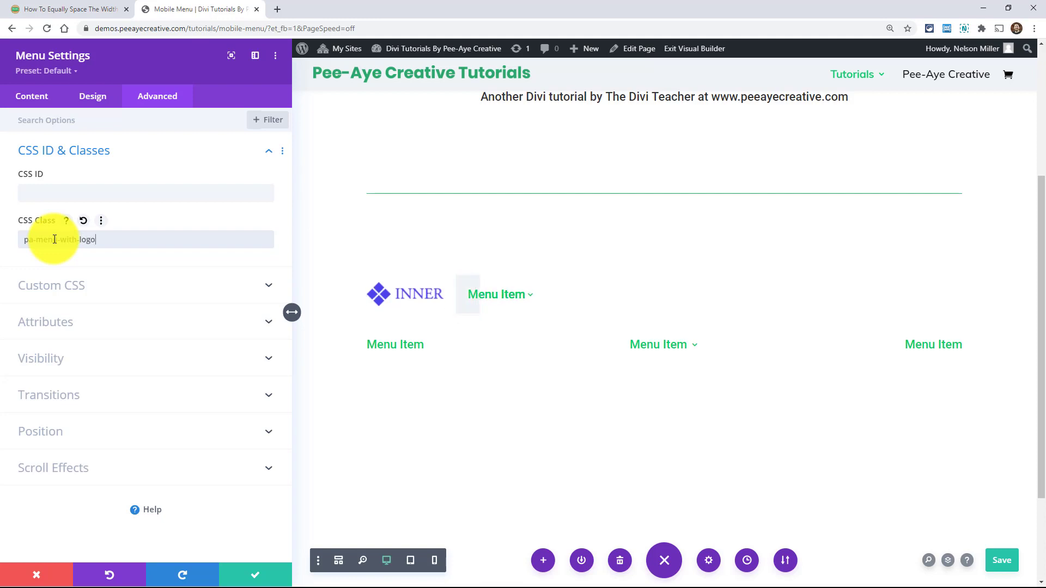
{"action": "left_click", "coordinate": [93, 98]}
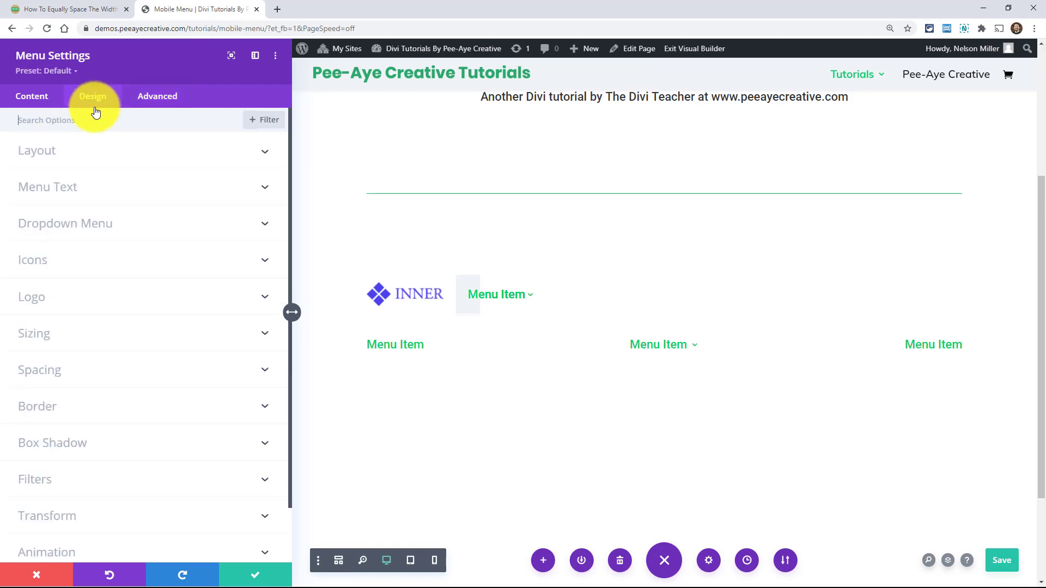
{"action": "left_click", "coordinate": [73, 189]}
{"action": "scroll", "coordinate": [131, 292], "scroll_direction": "down", "scroll_amount": 5}
{"action": "scroll", "coordinate": [237, 367], "scroll_direction": "down", "scroll_amount": 1}
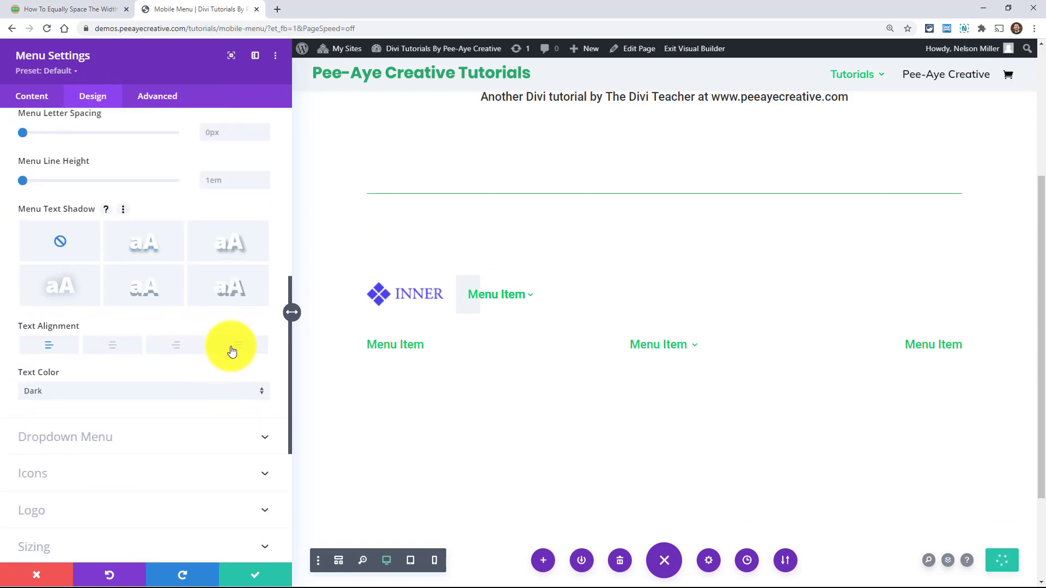
{"action": "left_click", "coordinate": [231, 349]}
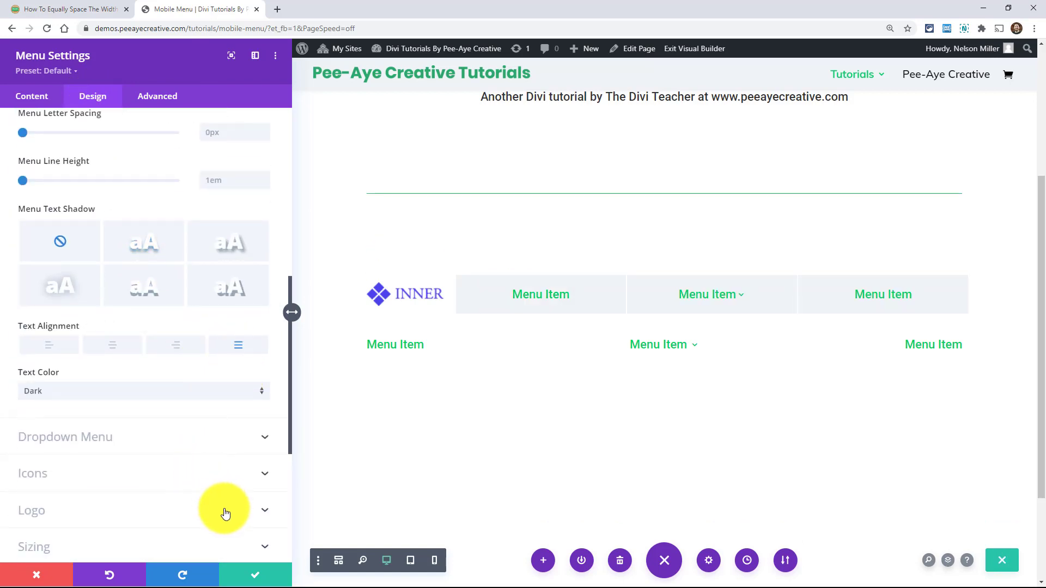
{"action": "left_click", "coordinate": [237, 579]}
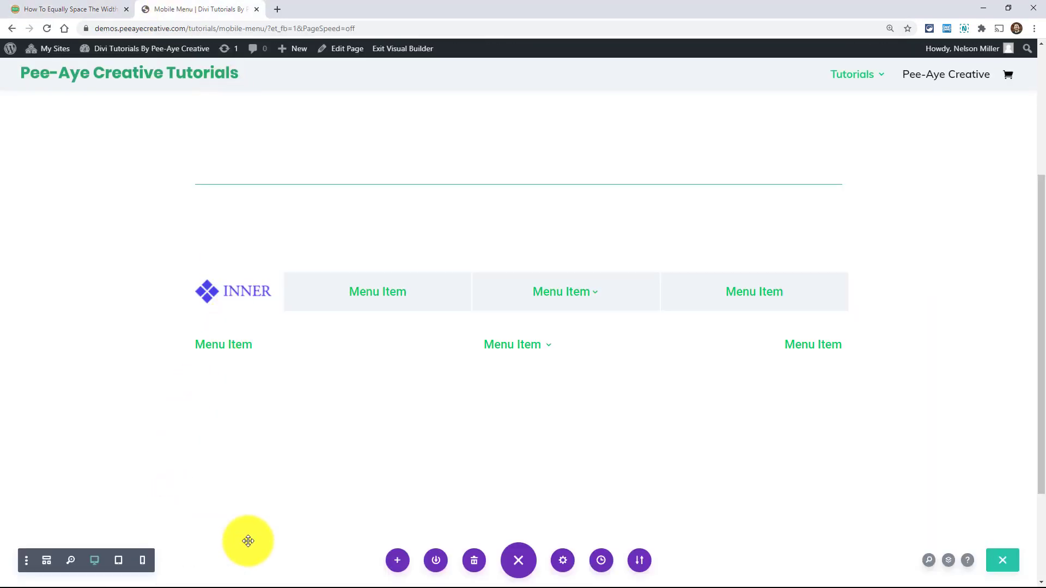
Append the without-logo CSS below the with-logo rules in the page Custom CSS and save
{"action": "left_click", "coordinate": [562, 561]}
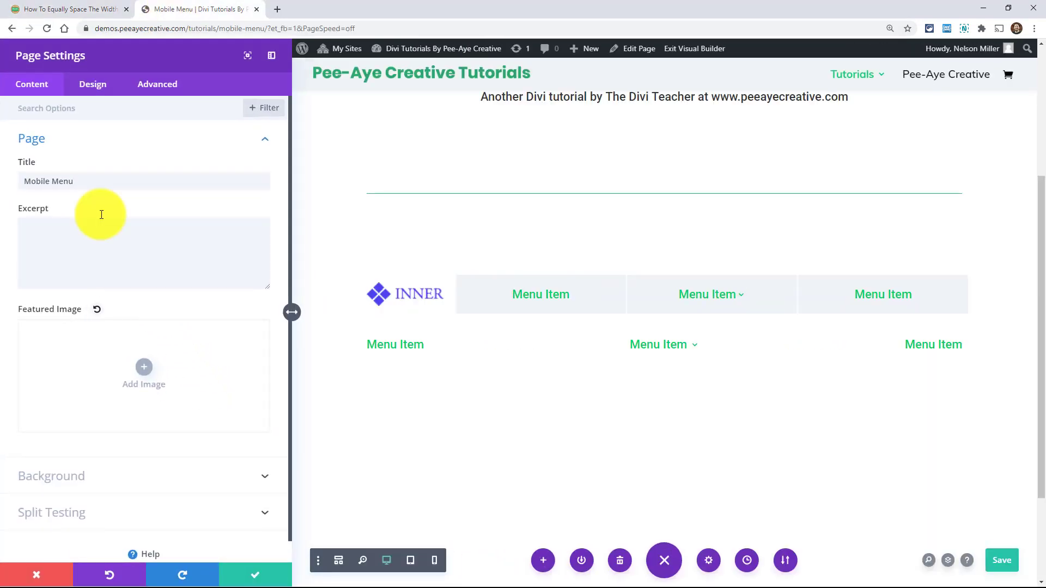
{"action": "left_click", "coordinate": [152, 84]}
{"action": "left_click", "coordinate": [61, 139]}
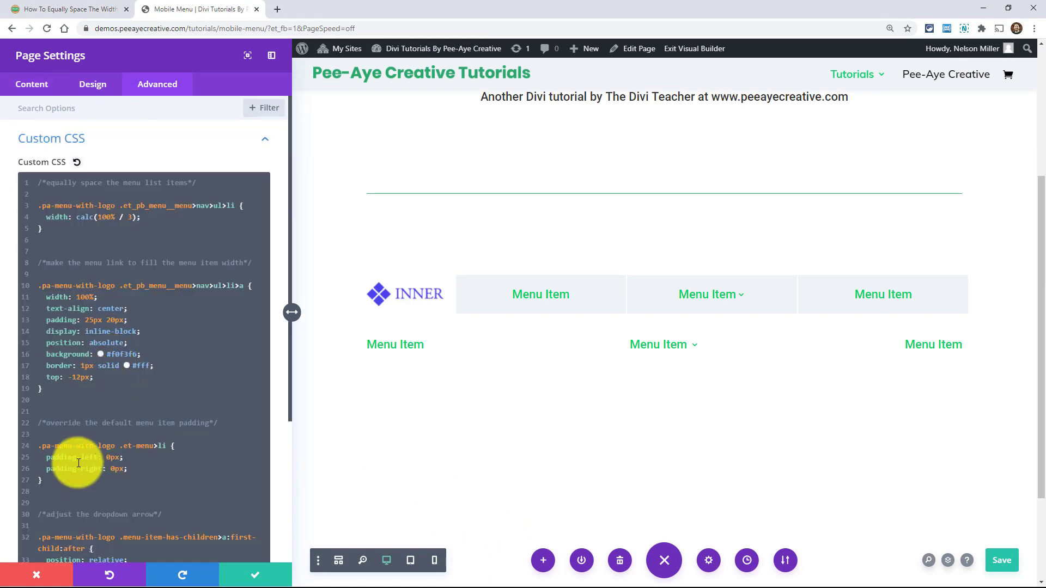
{"action": "scroll", "coordinate": [67, 401], "scroll_direction": "down", "scroll_amount": 4}
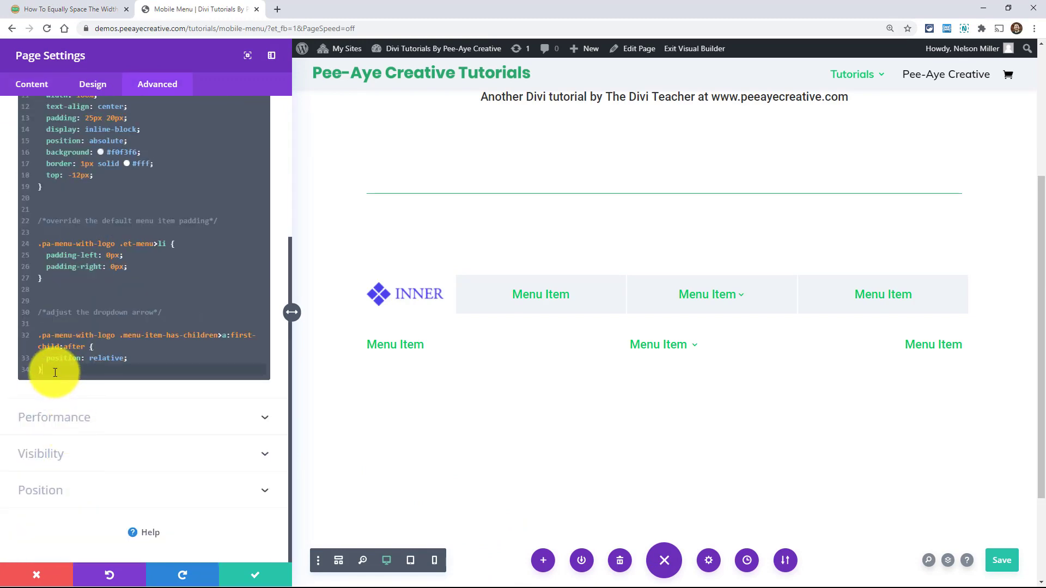
{"action": "key", "text": "Return"}
{"action": "key", "text": "Return"}
{"action": "type", "text": "/*equally space the menu list items*/  .pa-menu-without-logo .et_pb_menu__menu>nav>ul>li {   width: calc(100% / 3); }   /*make the menu link to fill the menu item width*/  .pa-menu-without-logo .et_pb_menu__menu>nav>ul>li>a {   width: 100%;   text-align: center;   padding: 25px 20px;   background: #f0f3f6;   border: 1px solid #fff; }   /*override the default menu item padding*/  .pa-menu-without-logo .et-menu>li {   padding-left: 0px;   padding-right: 0px; }   /*adjust the position of the dropdown arrow*/  .pa-menu-without-logo .menu-item-has-children>a:first-child:after {   position: relative; }"}
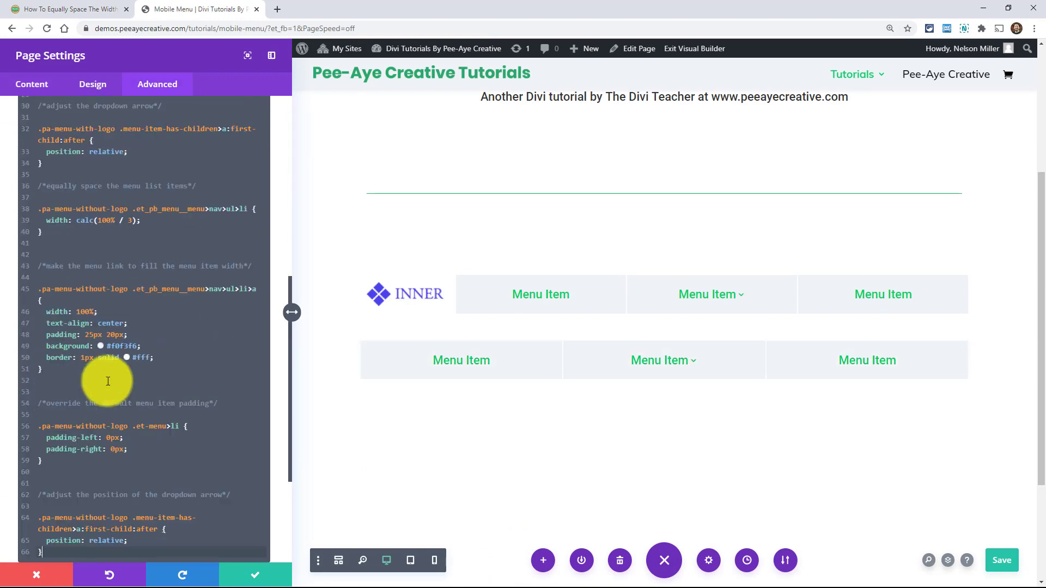
{"action": "left_click", "coordinate": [246, 572]}
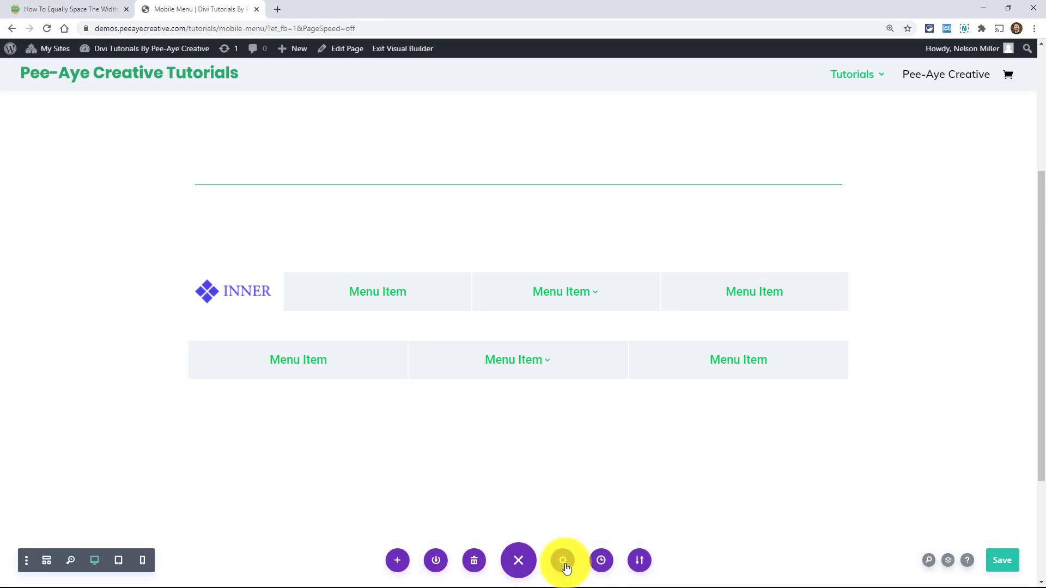
Reopen the page Custom CSS and review the top: -12px rule on line 18
{"action": "left_click", "coordinate": [564, 561]}
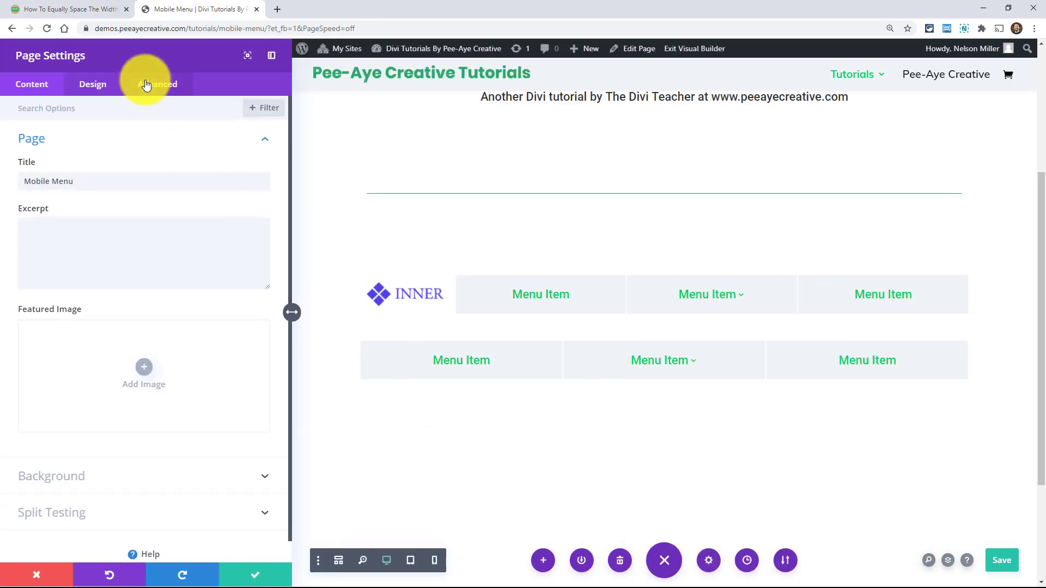
{"action": "left_click", "coordinate": [140, 98]}
{"action": "left_click", "coordinate": [44, 139]}
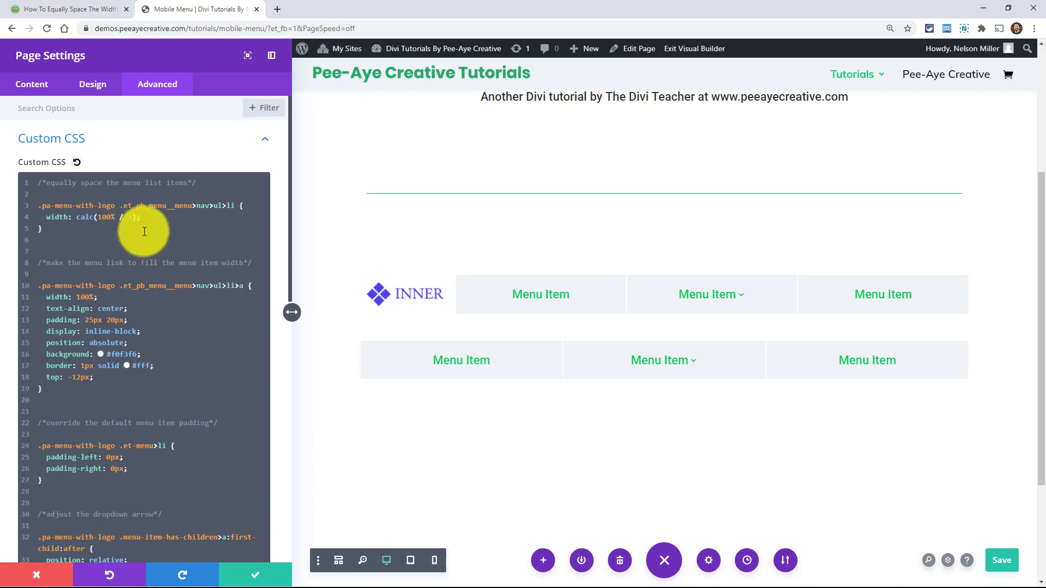
{"action": "scroll", "coordinate": [143, 245], "scroll_direction": "down", "scroll_amount": 1}
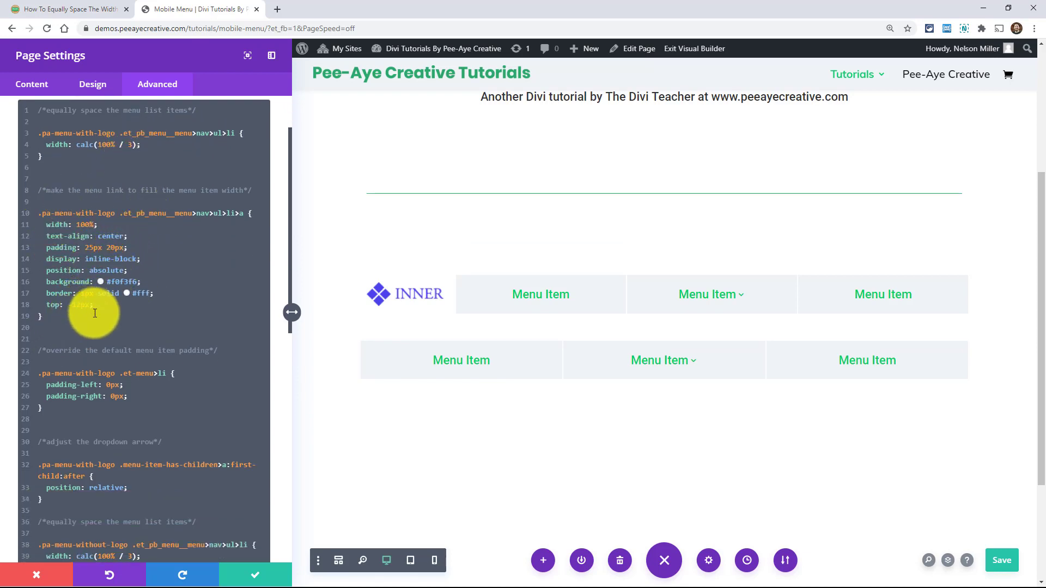
{"action": "triple_click", "coordinate": [46, 311]}
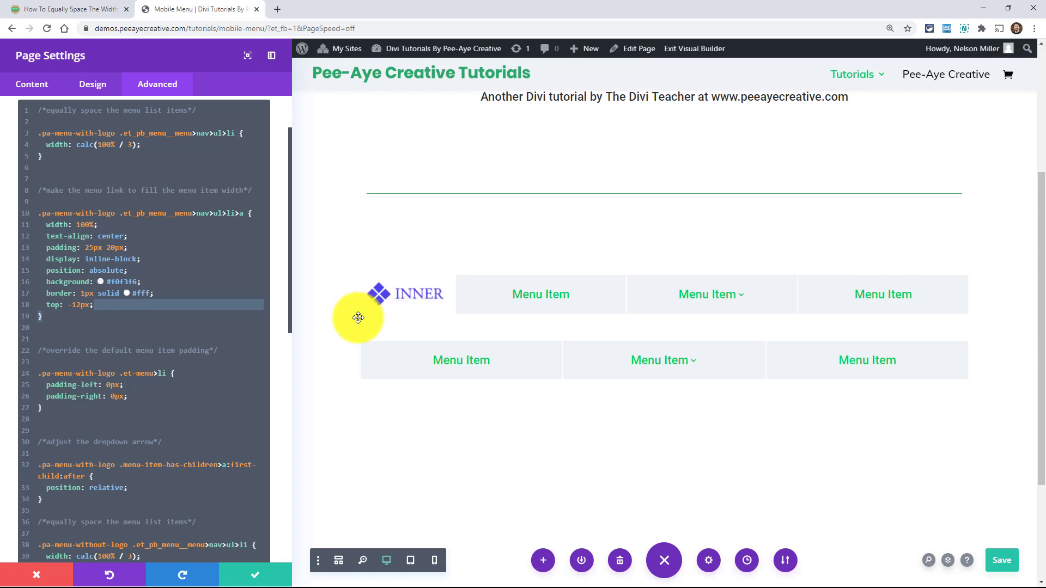
{"action": "left_click", "coordinate": [74, 310]}
{"action": "left_click", "coordinate": [59, 305]}
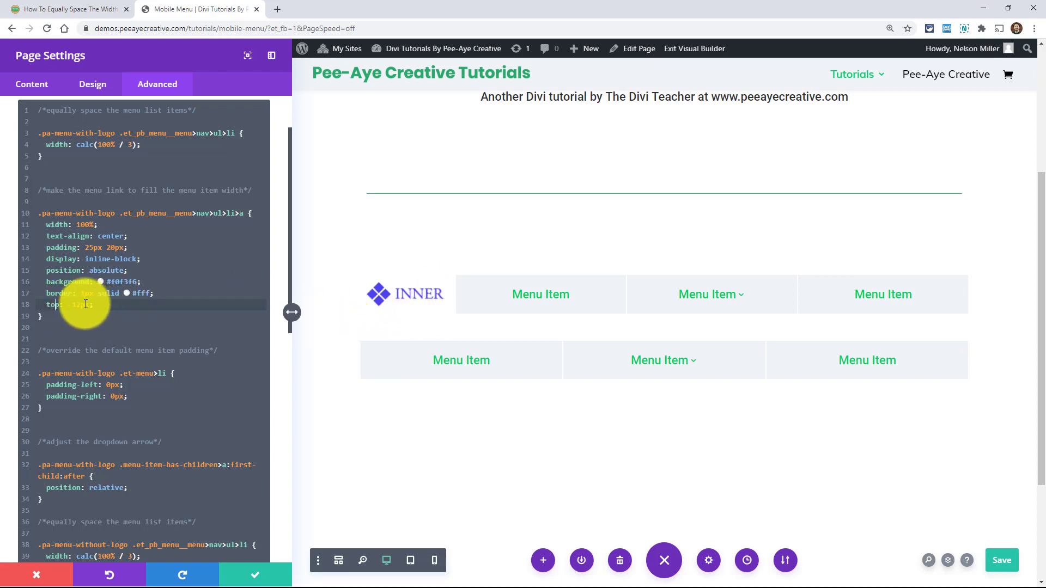
{"action": "scroll", "coordinate": [94, 322], "scroll_direction": "down", "scroll_amount": 2}
{"action": "scroll", "coordinate": [94, 322], "scroll_direction": "down", "scroll_amount": 1}
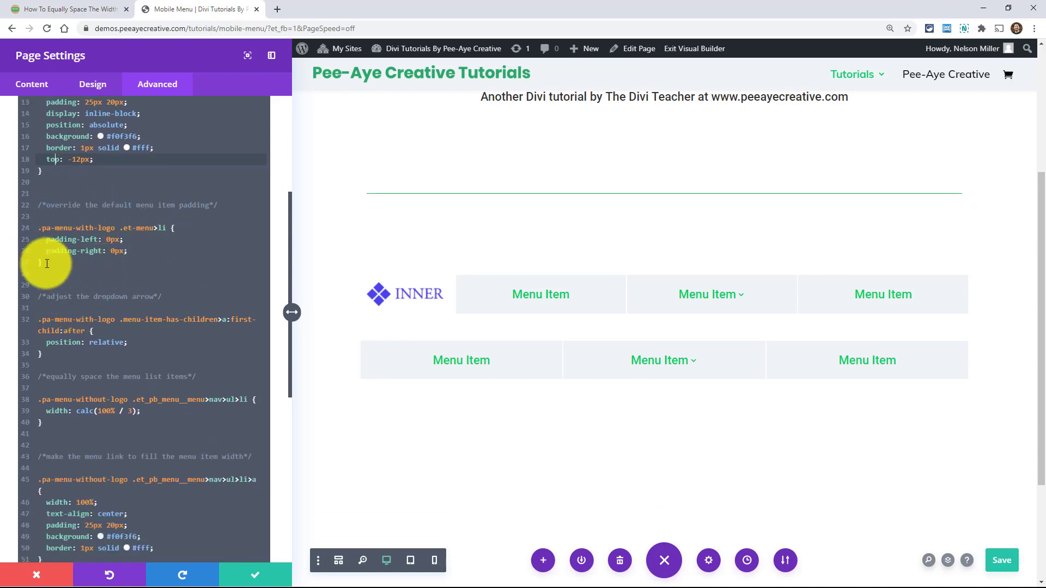
{"action": "scroll", "coordinate": [115, 272], "scroll_direction": "down", "scroll_amount": 2}
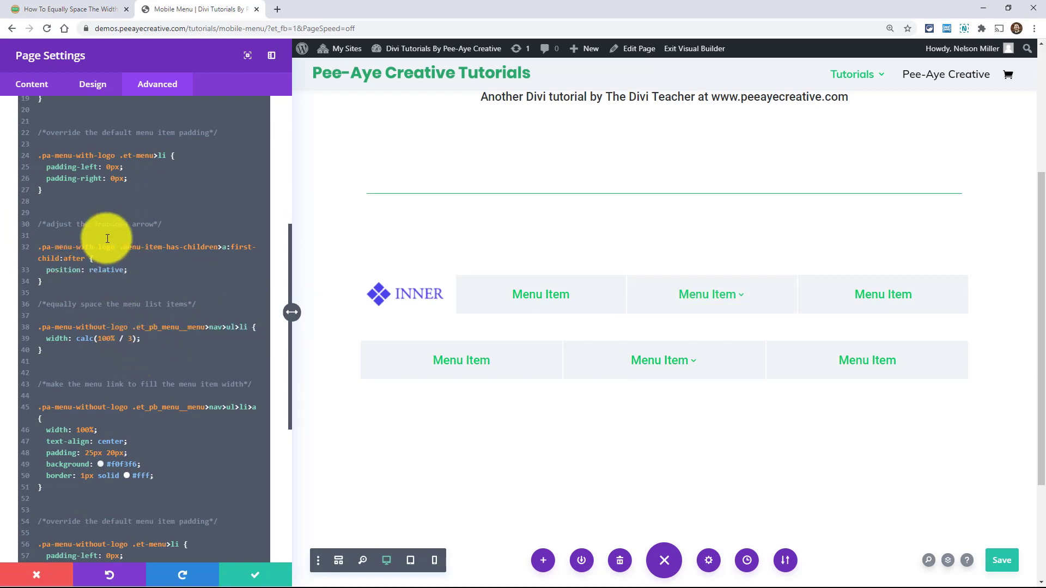
{"action": "scroll", "coordinate": [120, 272], "scroll_direction": "up", "scroll_amount": 2}
{"action": "scroll", "coordinate": [111, 439], "scroll_direction": "up", "scroll_amount": 6}
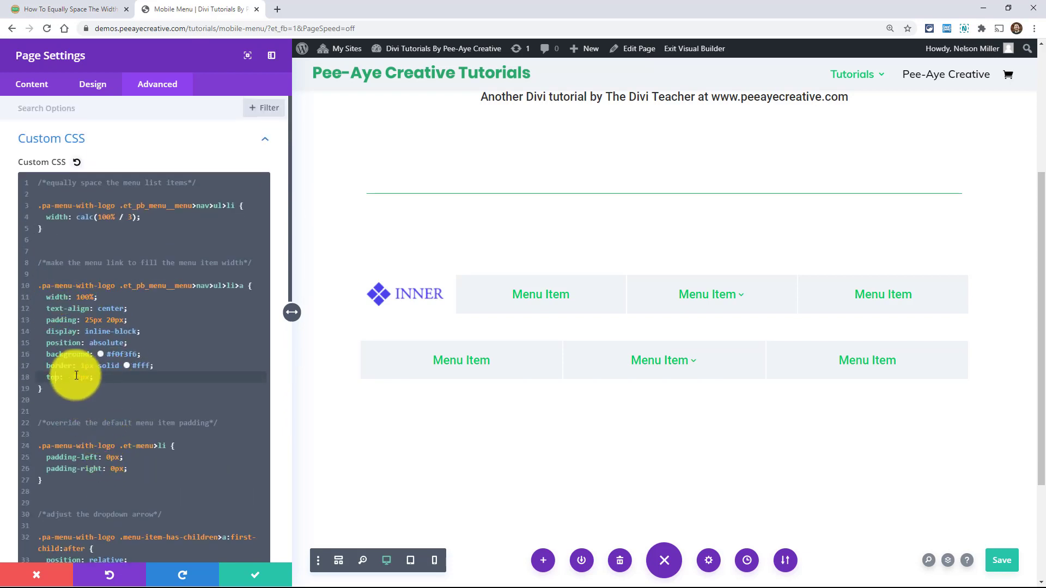
{"action": "left_click_drag", "start_coordinate": [93, 377], "coordinate": [50, 383]}
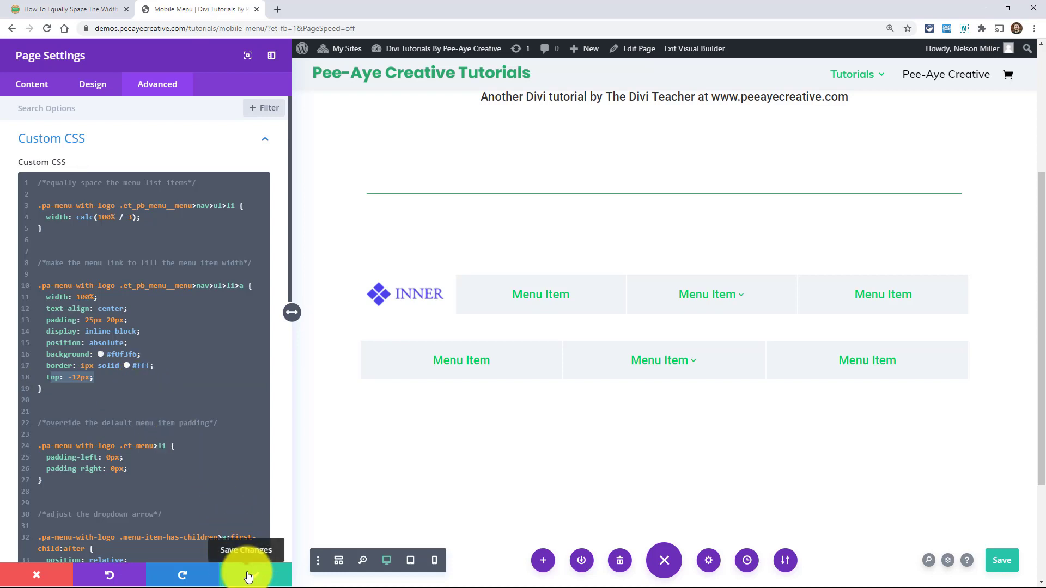
Save and close the page settings, keeping the combined with-logo and without-logo CSS
{"action": "left_click", "coordinate": [248, 576]}
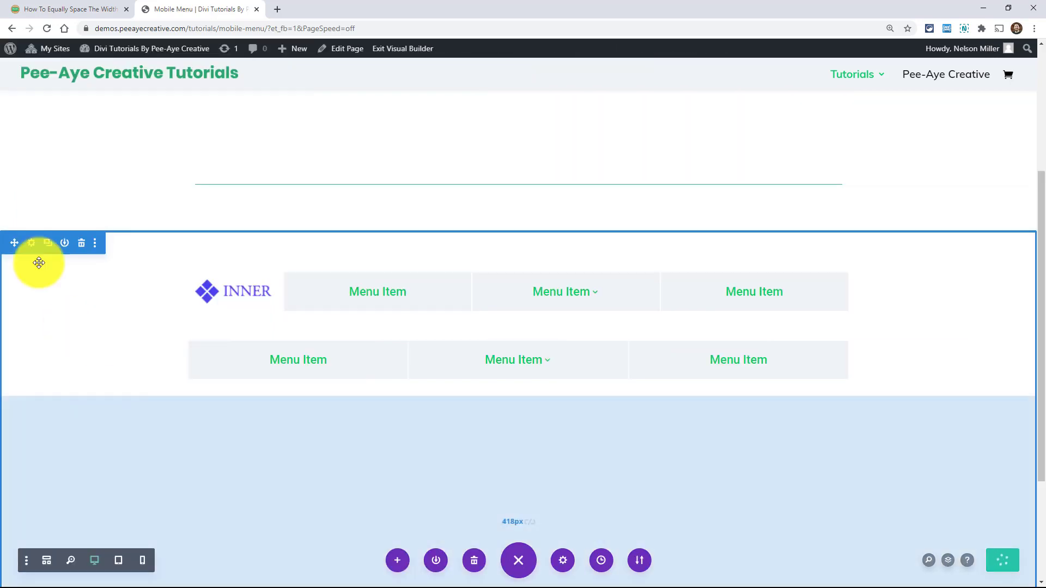